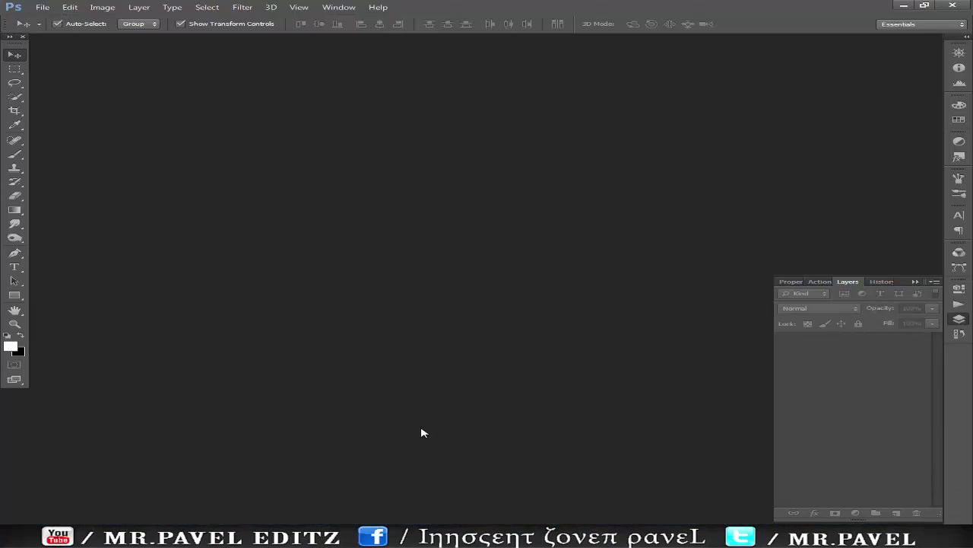
Launch Photoshop CS6 from its desktop shortcut.
double_click(444, 309)
Open DSC_1799.JPG and quick-select the man from hair to shirt with a large brush.
double_click(416, 329)
left_click_drag(343, 43, 420, 79)
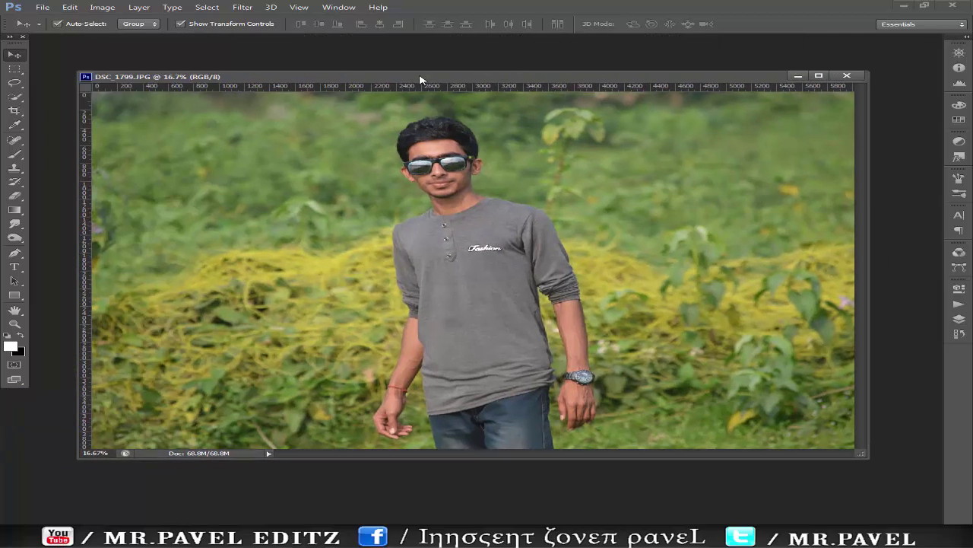
left_click(18, 99)
left_click(148, 28)
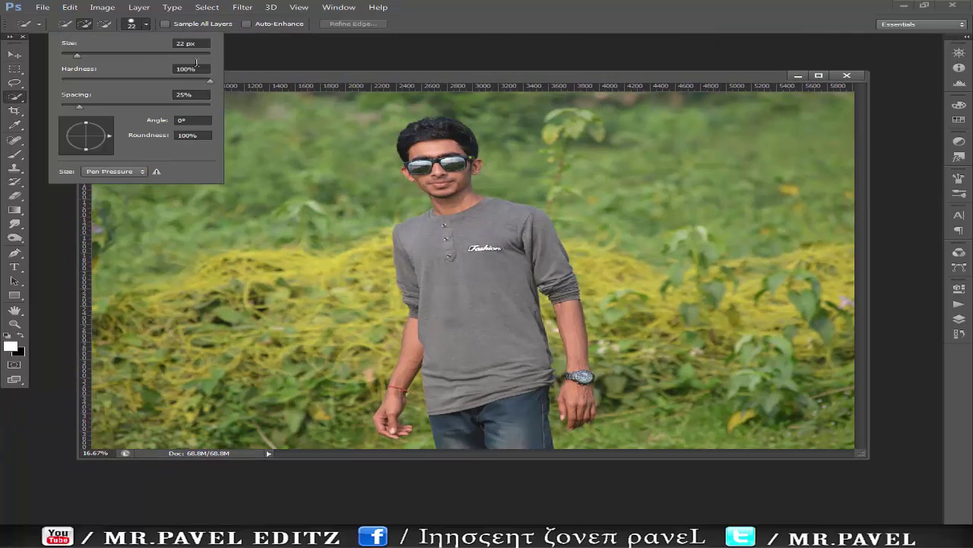
left_click_drag(422, 128, 478, 374)
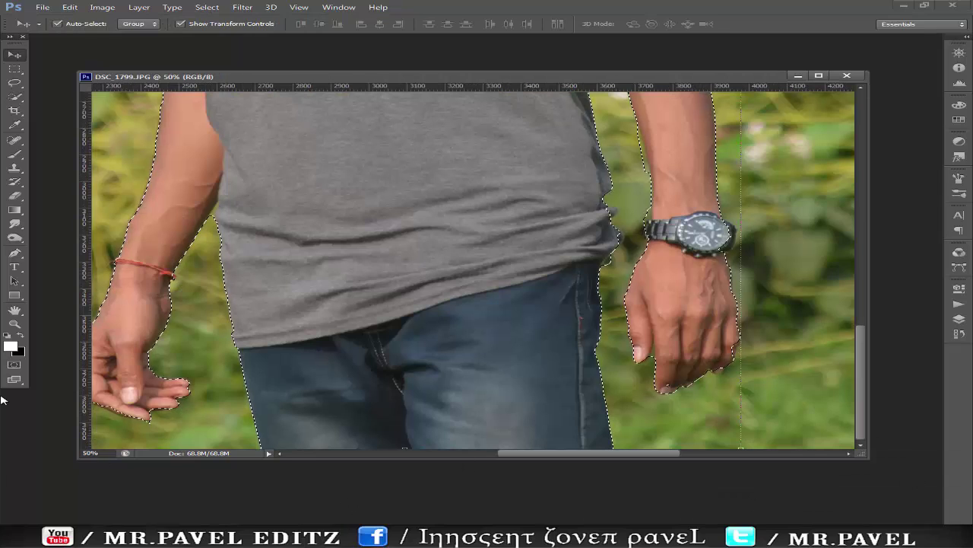
Add a layer mask hiding everything except the man, then zoom in to check edges.
left_click(14, 323)
left_click(960, 319)
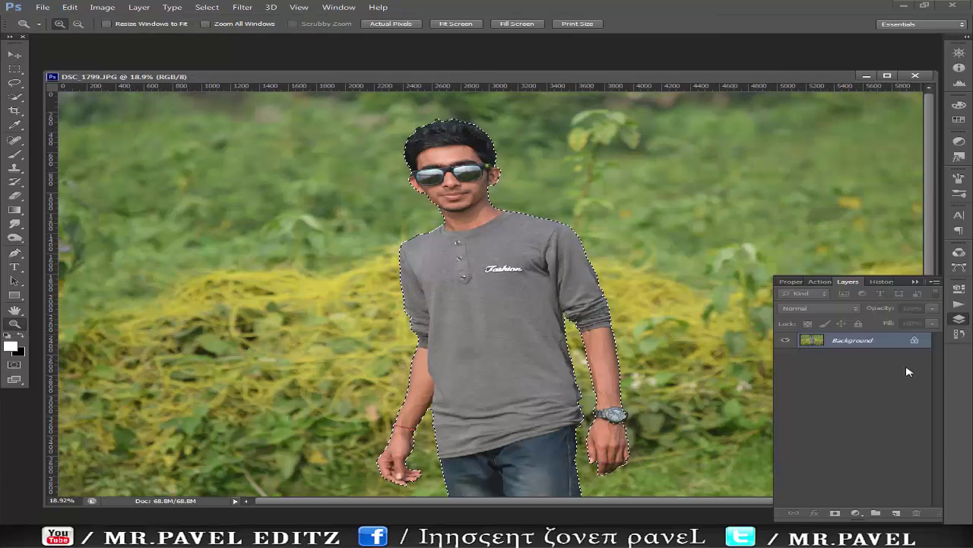
left_click(835, 512)
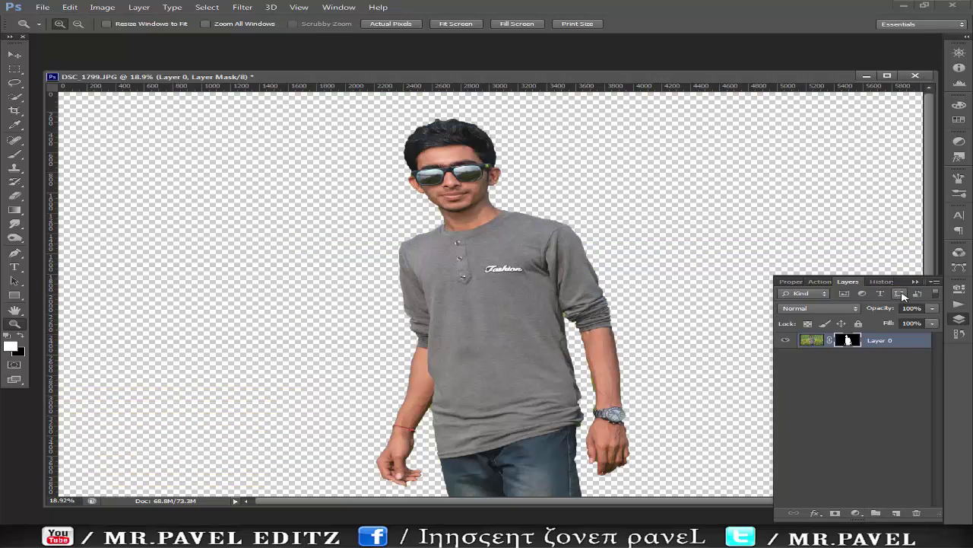
left_click(915, 282)
left_click_drag(533, 77, 478, 84)
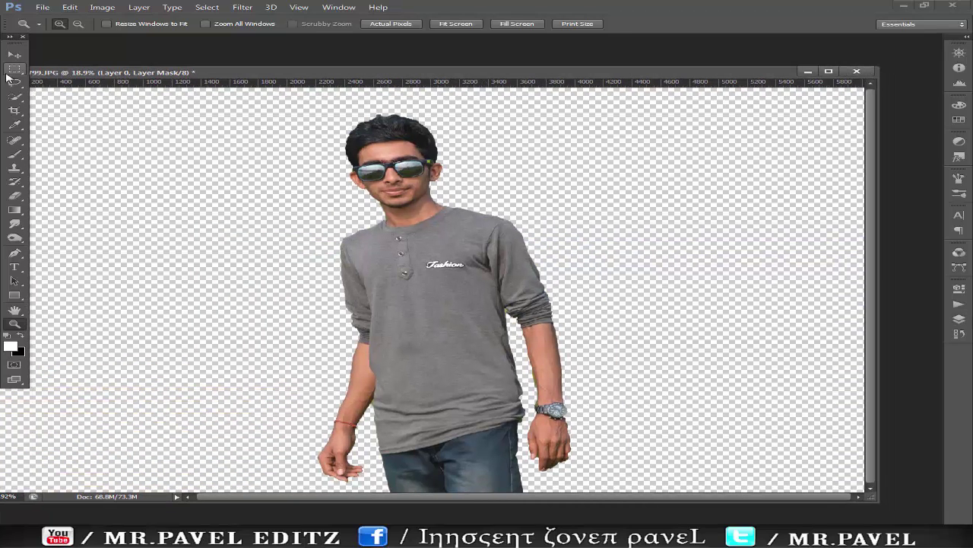
left_click(510, 407)
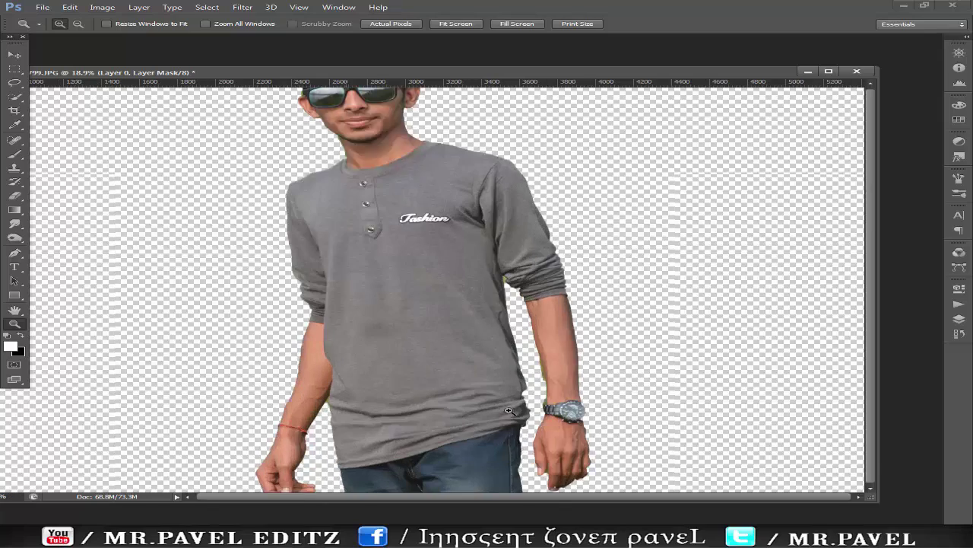
left_click(509, 408)
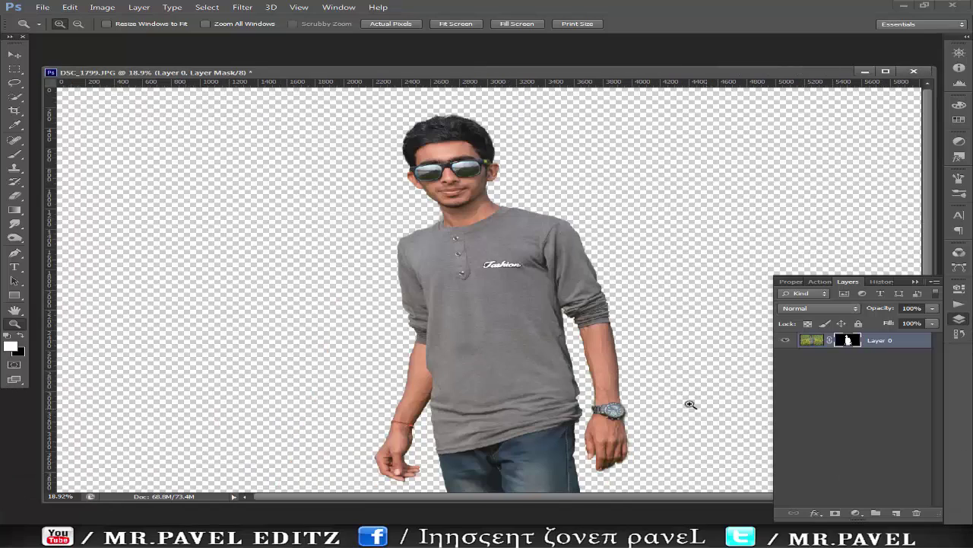
Crop the canvas to a tall portrait frame around the man.
left_click(16, 114)
left_click_drag(295, 114, 654, 460)
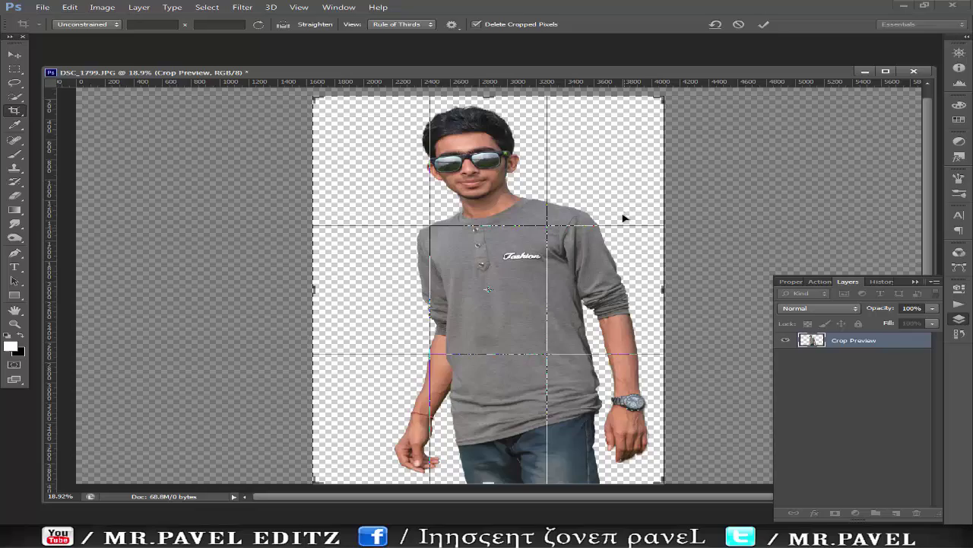
left_click_drag(624, 218, 594, 178)
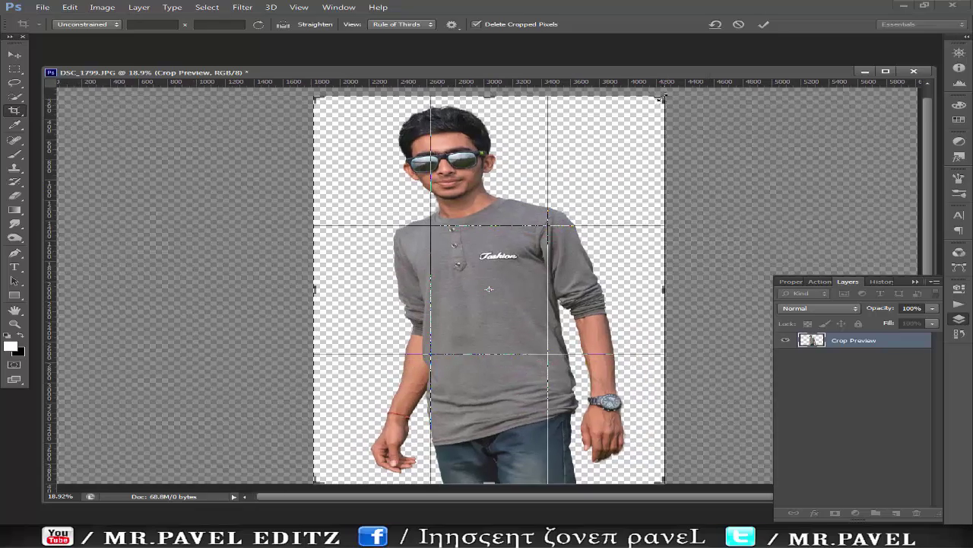
left_click_drag(659, 100, 615, 121)
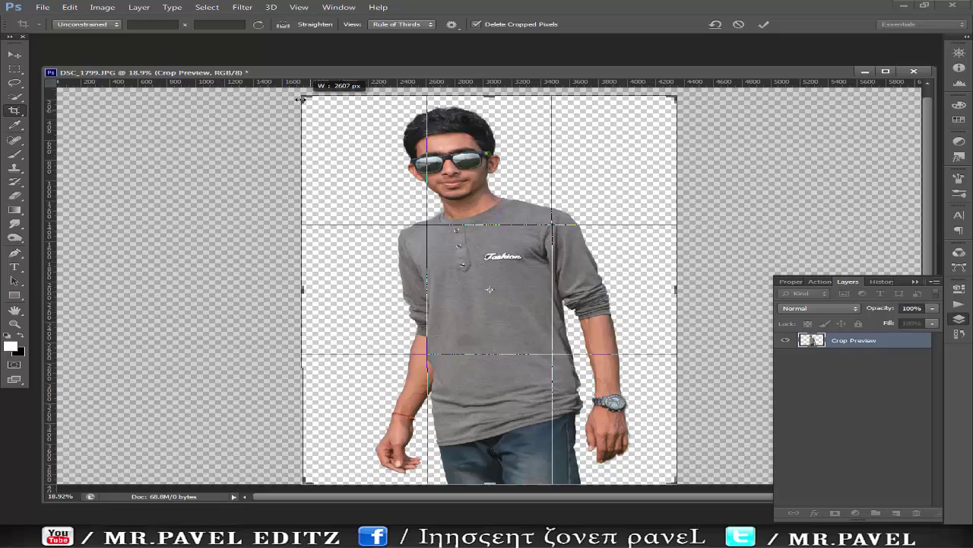
left_click_drag(671, 289, 686, 288)
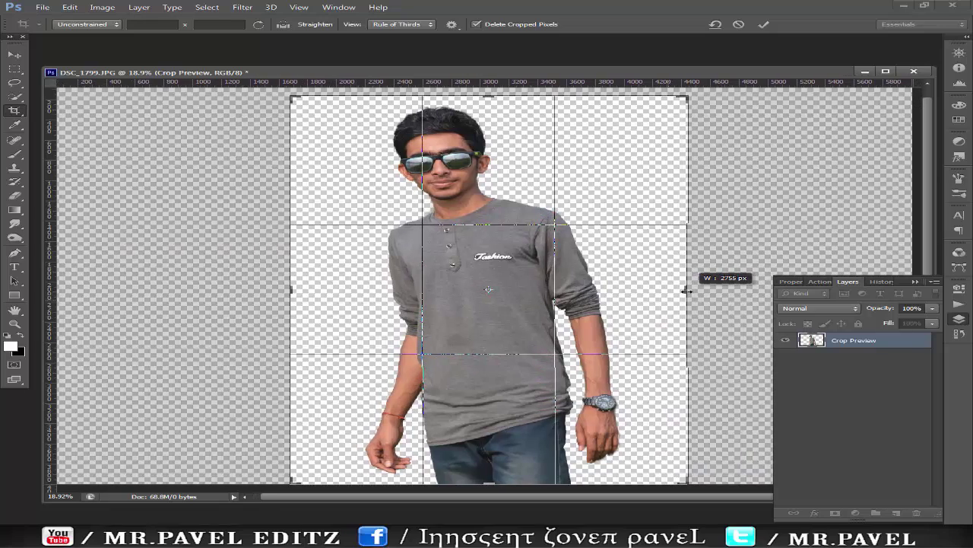
left_click_drag(292, 289, 296, 289)
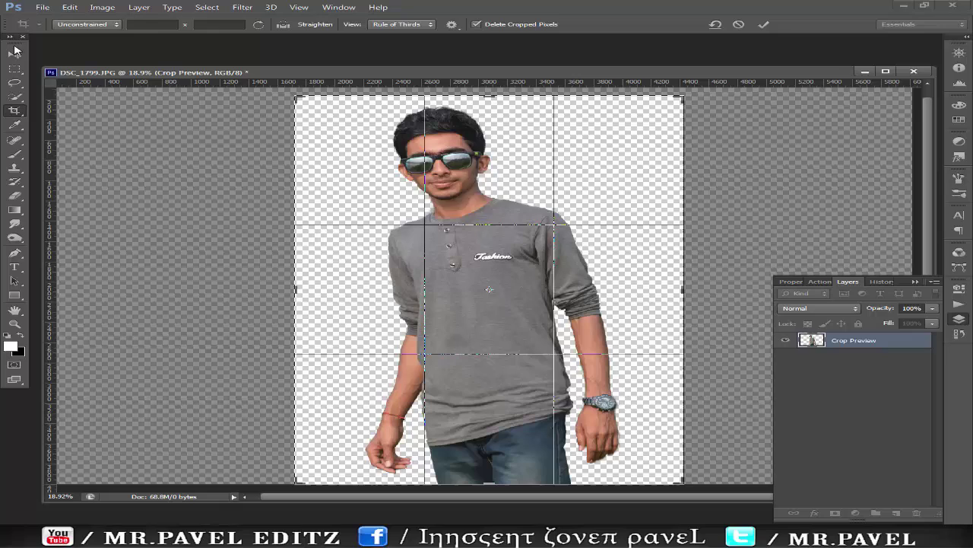
left_click(14, 50)
left_click(430, 206)
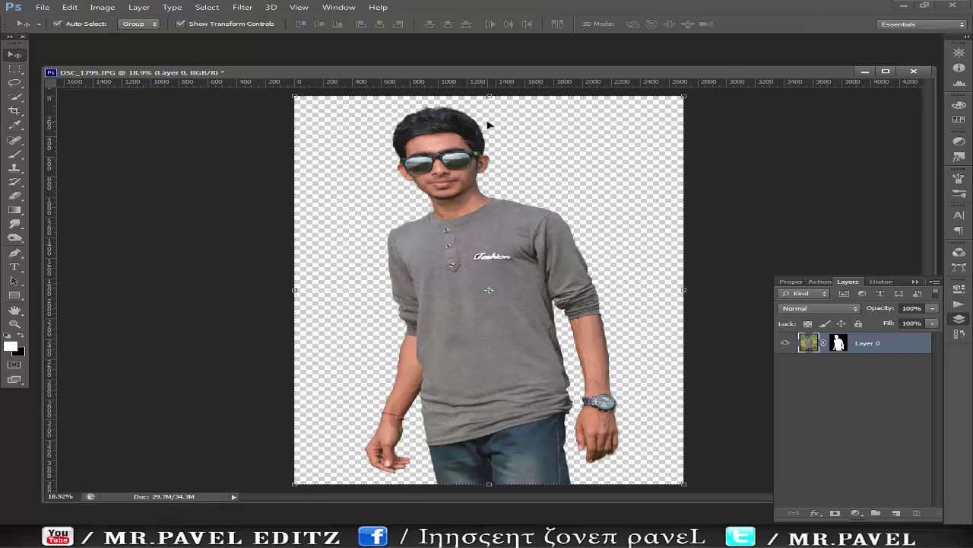
Rotate the man about 2° upright and nudge him slightly right and down.
left_click_drag(697, 94, 704, 101)
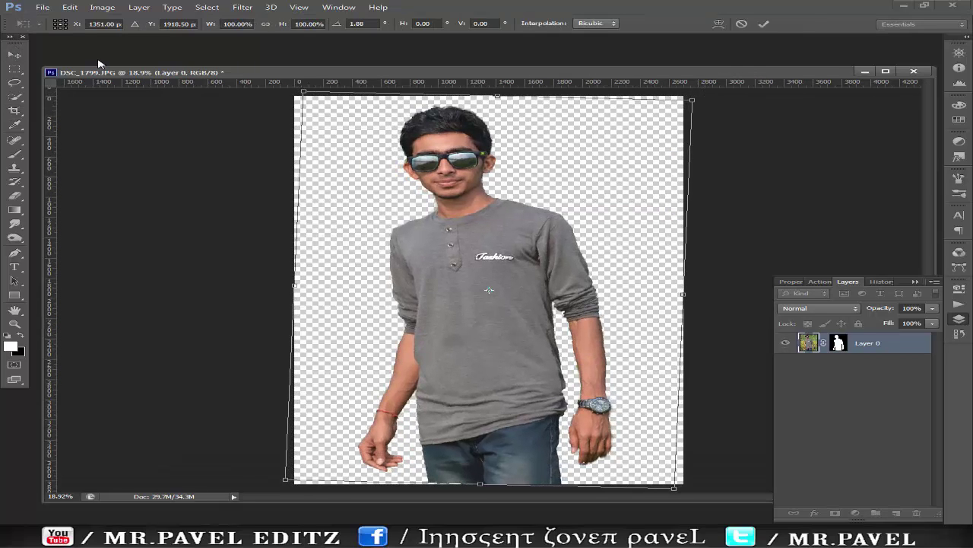
left_click(14, 53)
left_click(445, 204)
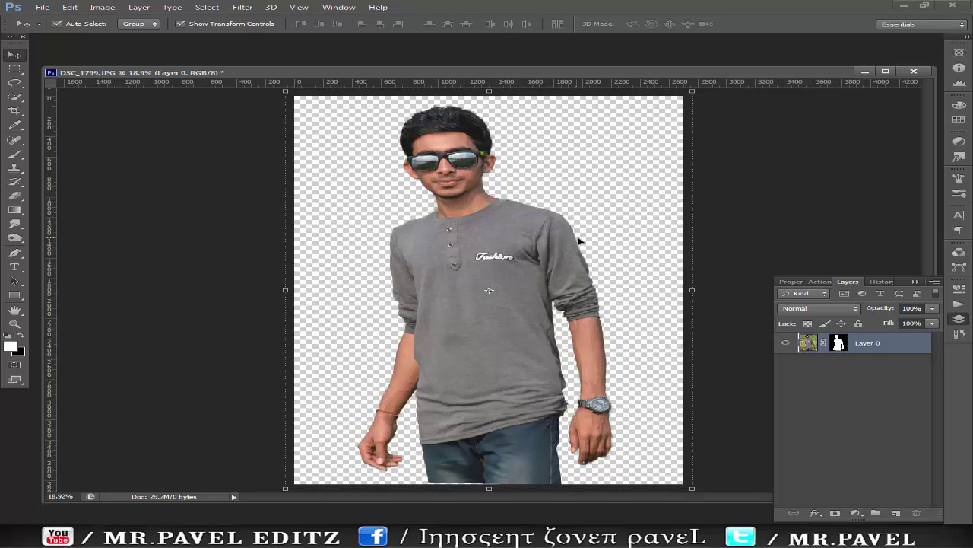
left_click_drag(708, 89, 725, 89)
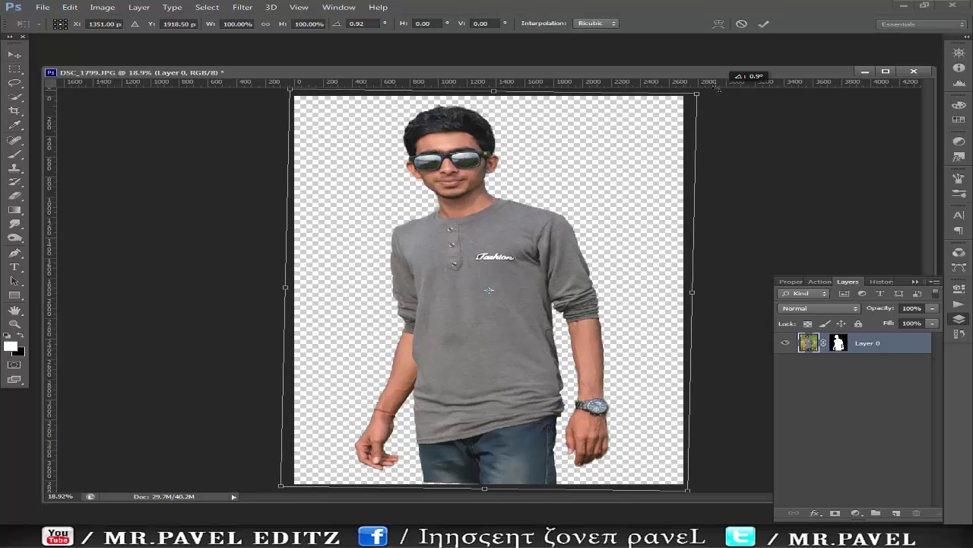
left_click(14, 54)
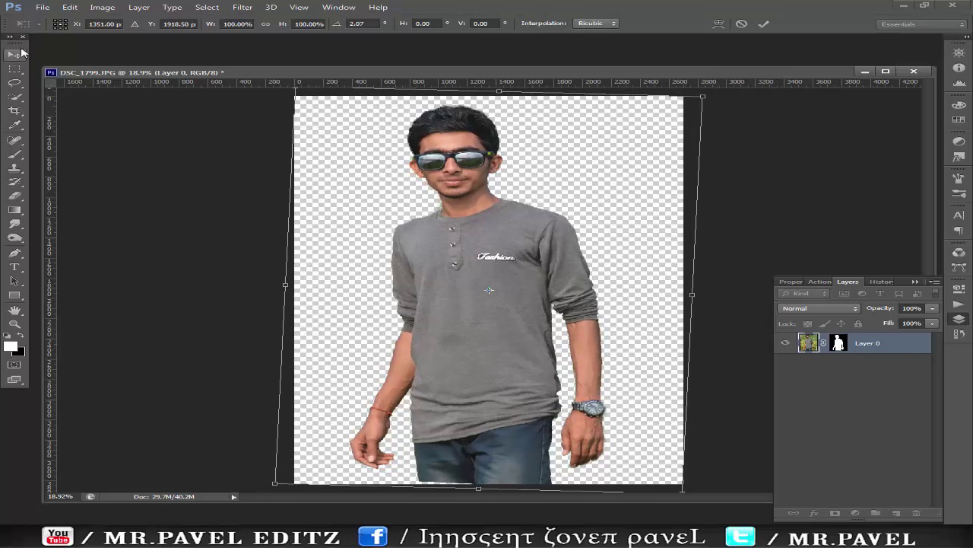
left_click(446, 204)
left_click_drag(481, 236, 495, 241)
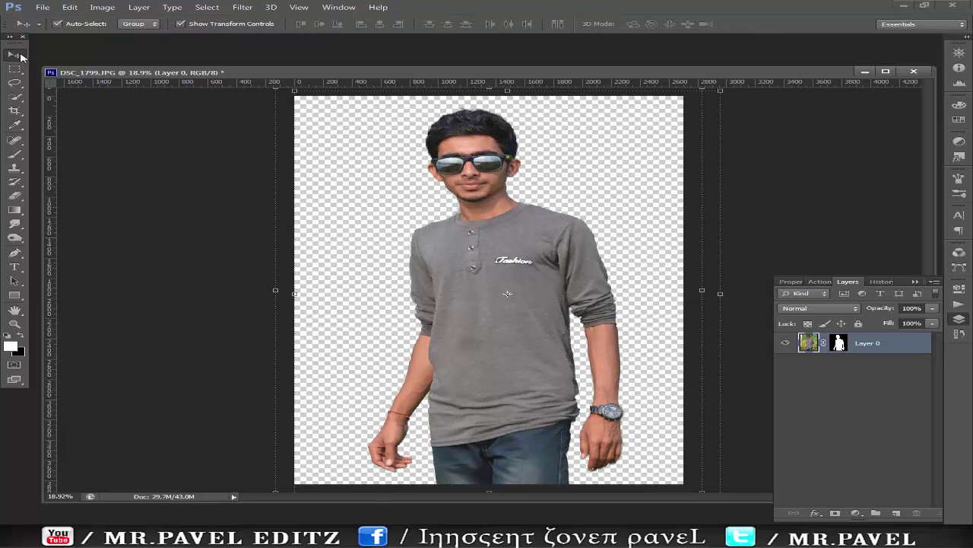
Open the amit creation stadium image from New folder (2) and place it in the man's photo.
key("ctrl+o")
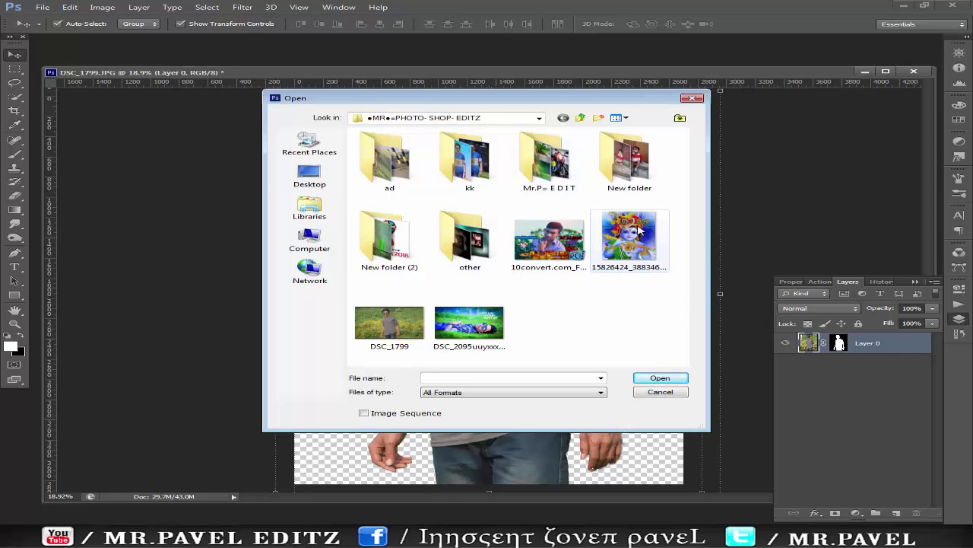
double_click(389, 240)
double_click(463, 225)
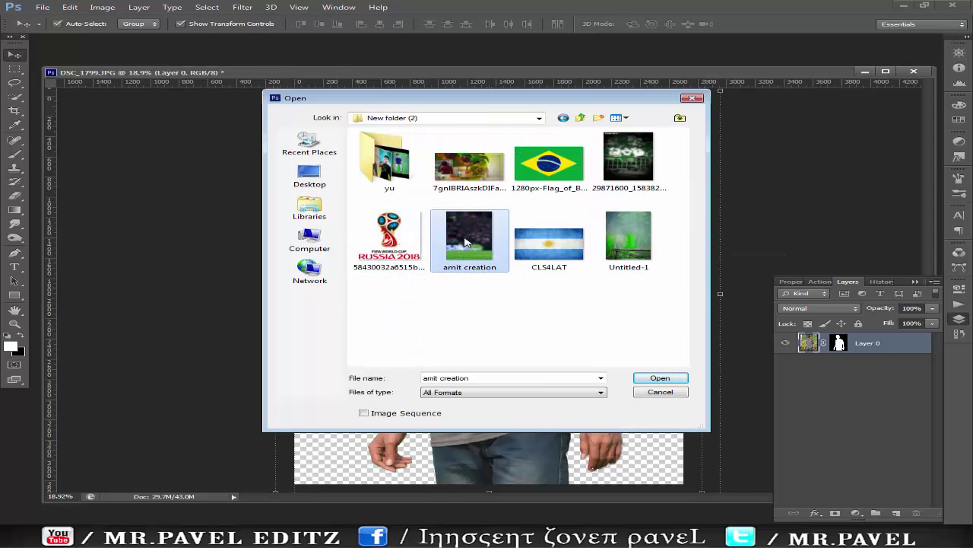
left_click_drag(380, 267, 412, 280)
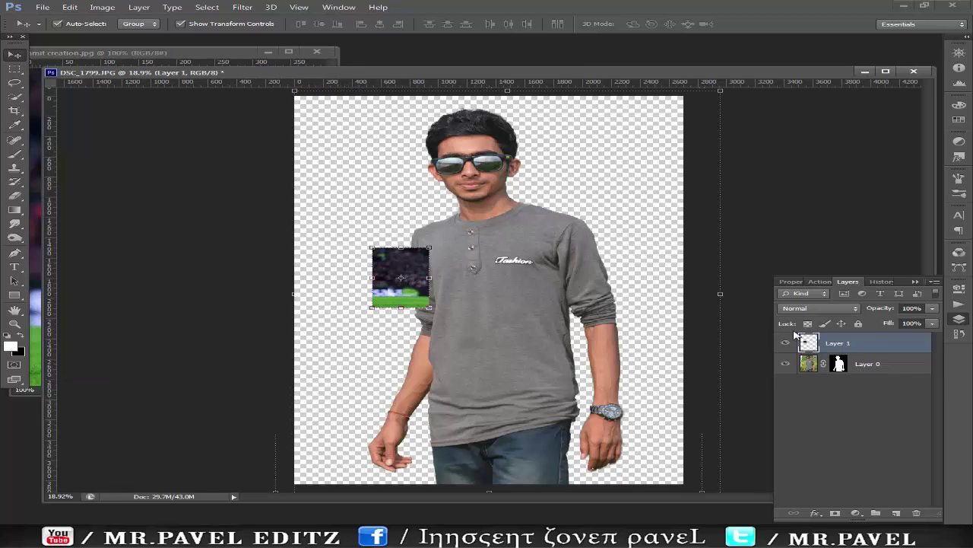
Move the stadium layer behind the man and scale it to fill the canvas.
left_click_drag(796, 336, 858, 369)
mouse_move(431, 307)
left_mouse_down()
mouse_move(502, 346)
mouse_move(631, 484)
left_mouse_up()
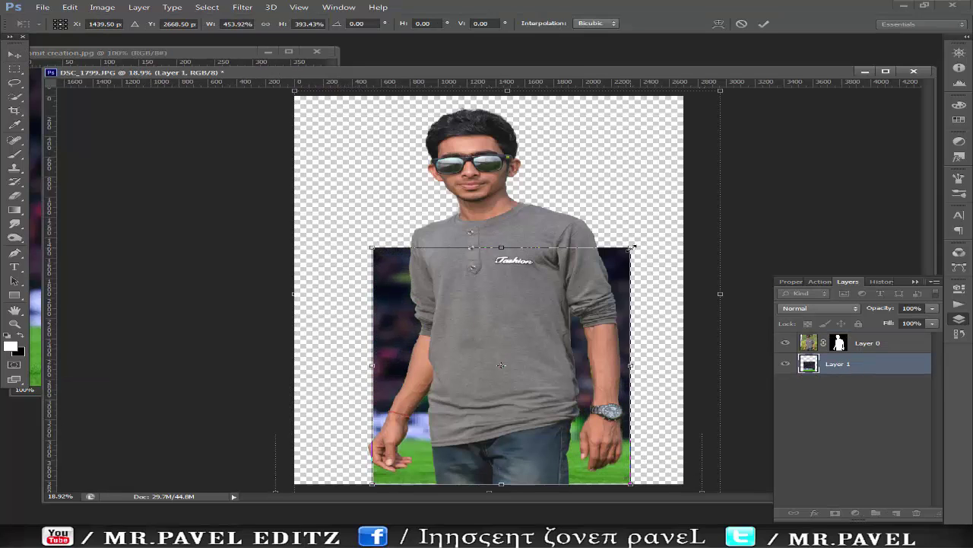
left_click_drag(632, 247, 651, 91)
left_click_drag(372, 93, 297, 93)
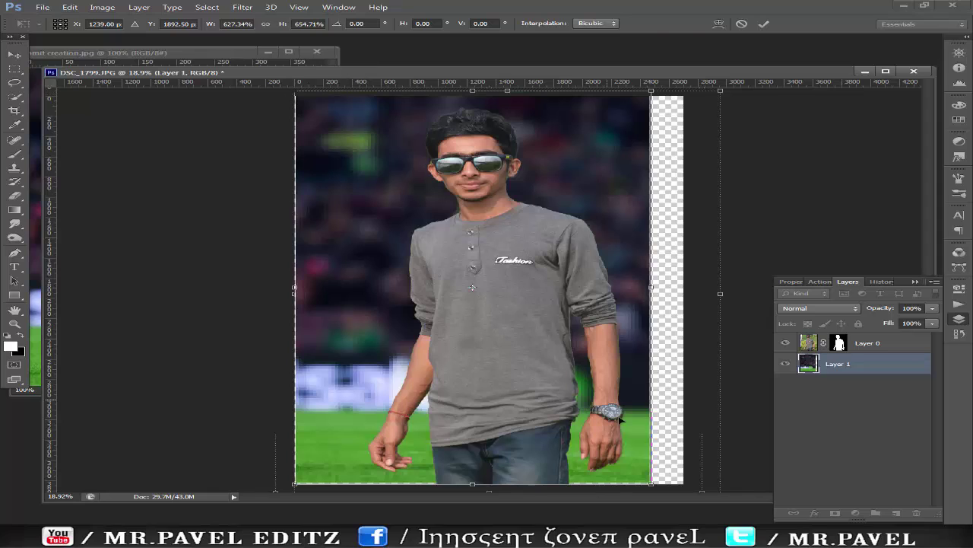
left_click(17, 56)
left_click(437, 205)
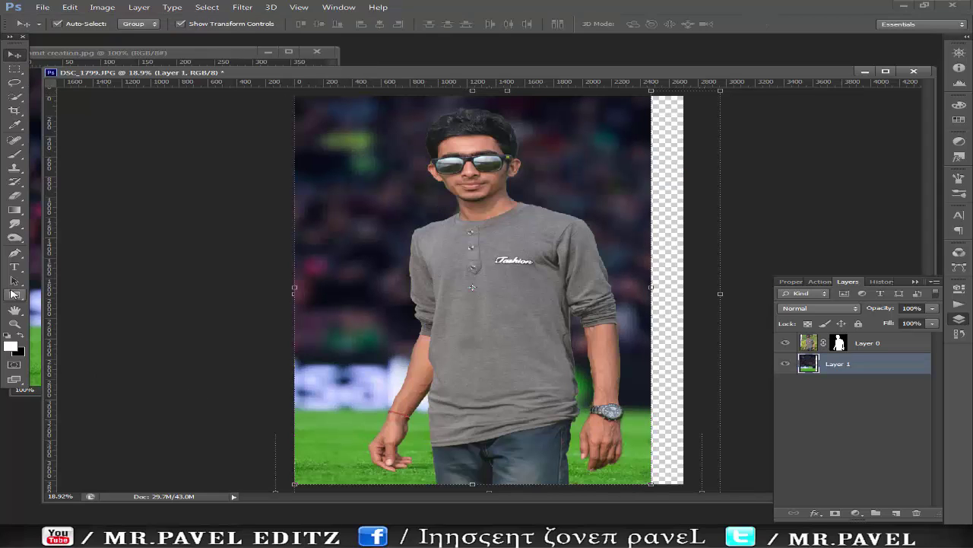
key("ctrl+minus")
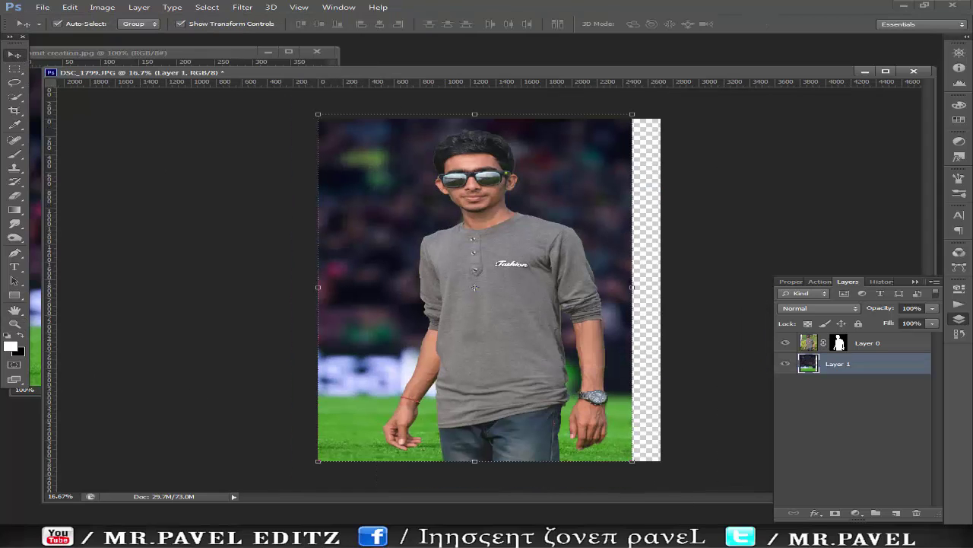
key("F9")
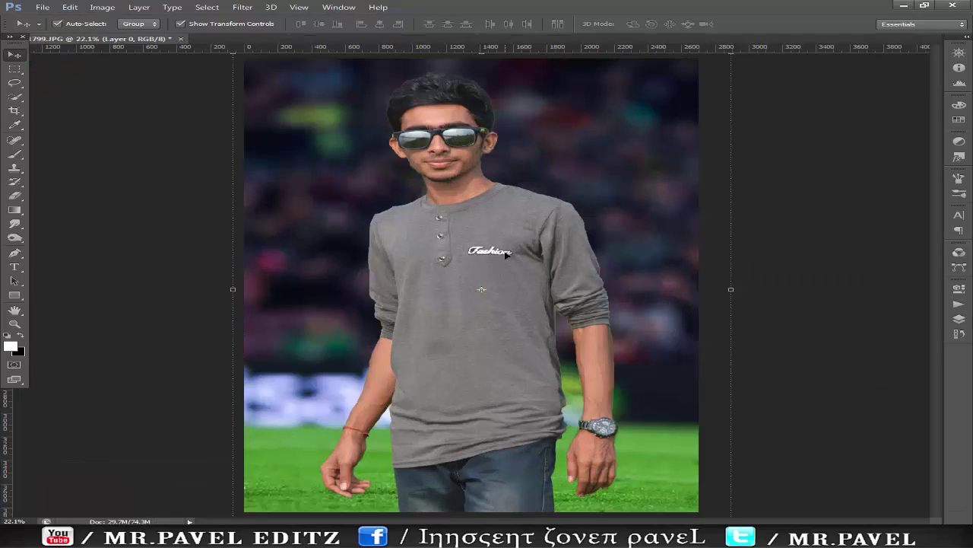
Brighten the man's layer with Brightness/Contrast, brightness 29.
left_click(959, 319)
left_click(102, 7)
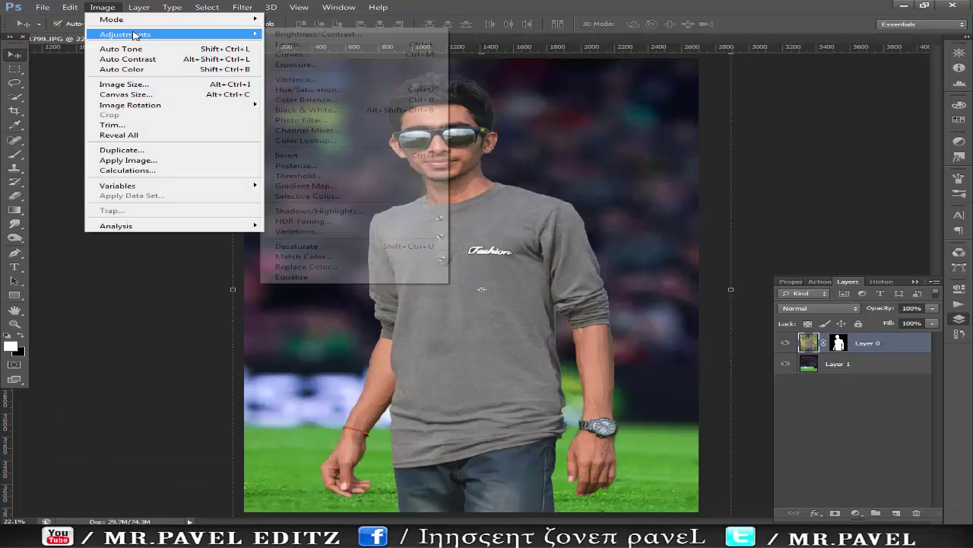
left_click(280, 34)
left_click_drag(747, 205, 760, 213)
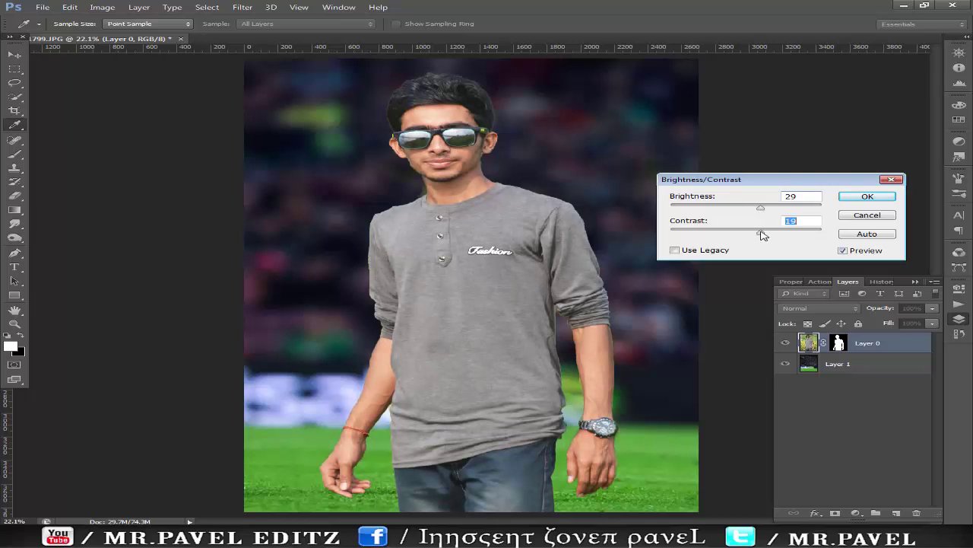
left_click(858, 196)
Quick-select the man's grey shirt.
key("v")
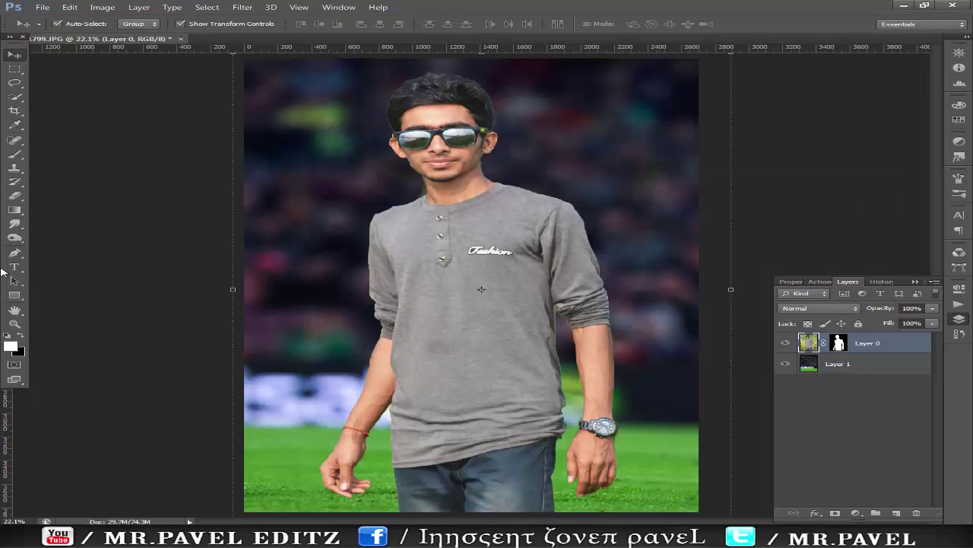
left_click(14, 323)
left_click(495, 267)
left_click(496, 267)
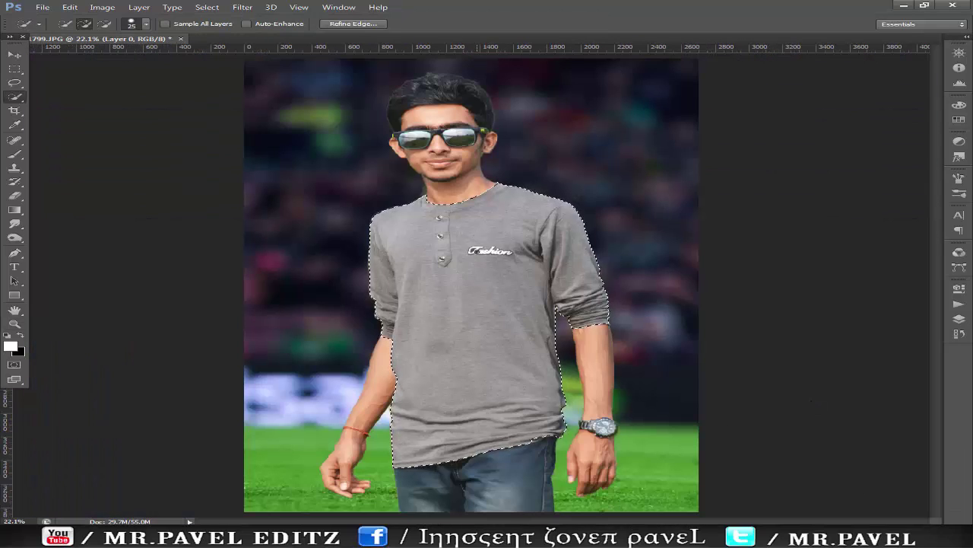
Copy the shirt to Layer 2 via Layer via Copy, hiding Layer 0 and the stadium layer.
right_click(470, 234)
left_click(516, 337)
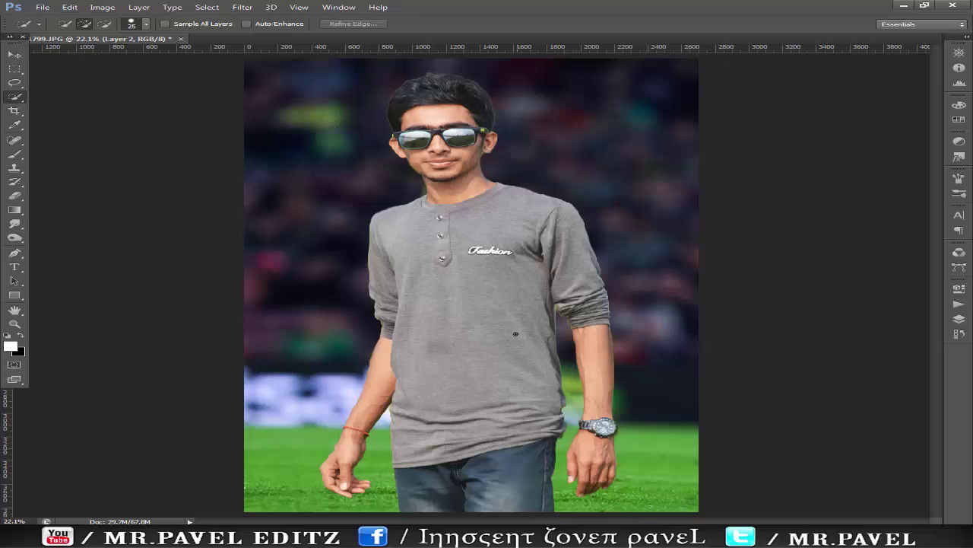
left_click(960, 320)
left_click(787, 363)
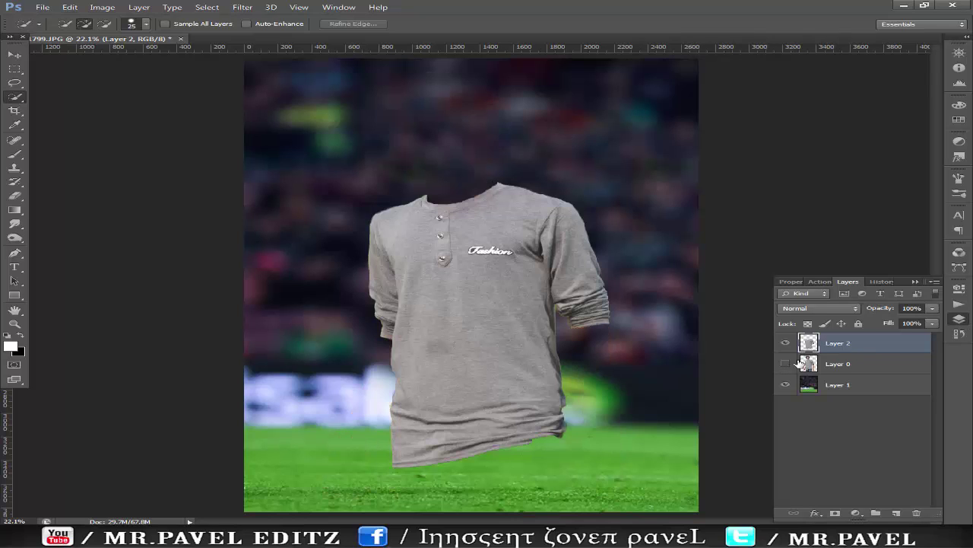
left_click(12, 56)
left_click(786, 364)
left_click(787, 363)
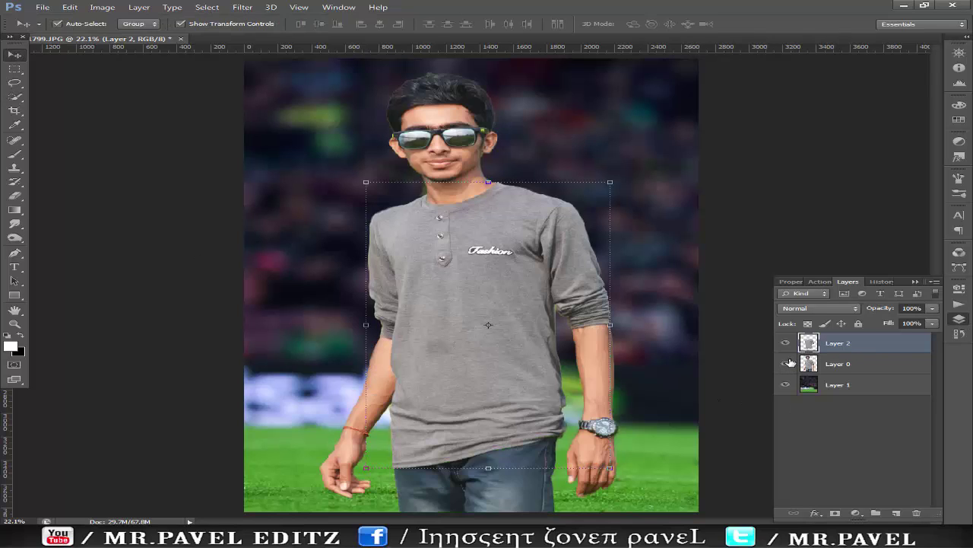
left_click(787, 363)
left_click(786, 385)
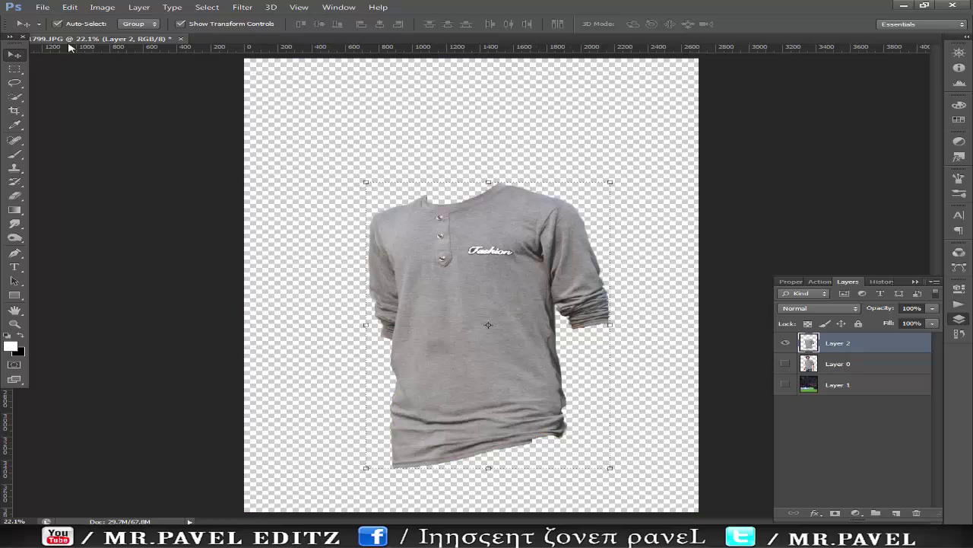
left_click(204, 133)
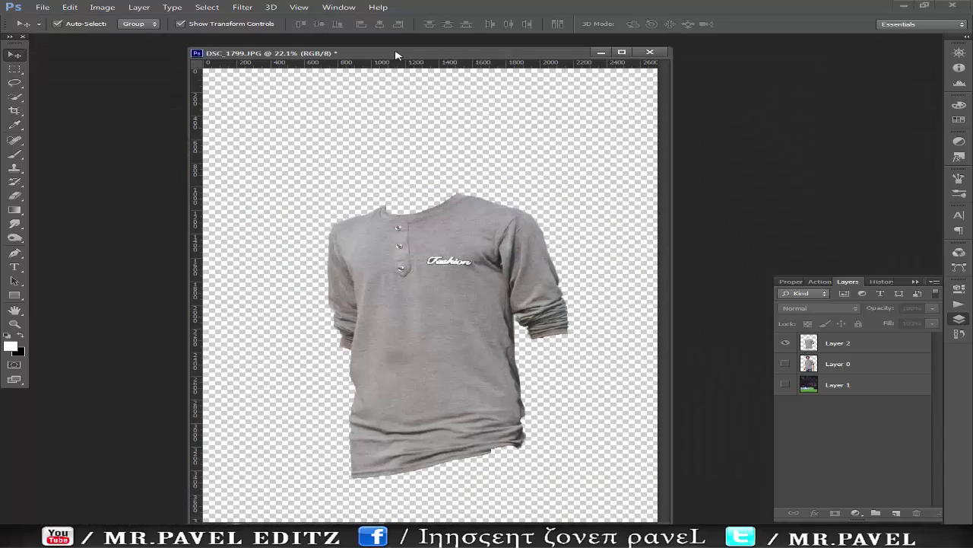
Bring the CLS4LAT flag in as a layer, clipped to the shirt in Multiply mode.
left_click_drag(320, 56, 311, 61)
double_click(200, 171)
double_click(549, 242)
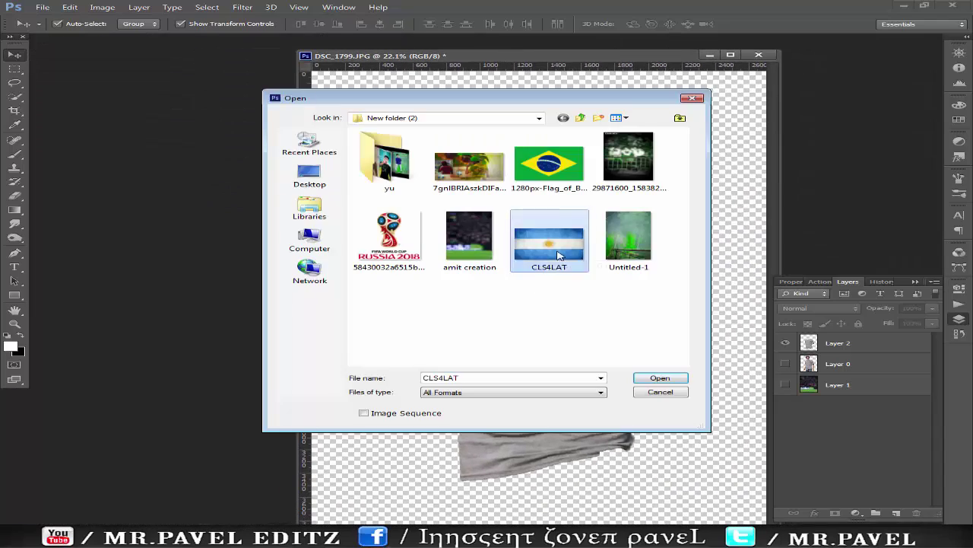
mouse_move(322, 210)
left_mouse_down()
mouse_move(529, 338)
mouse_move(525, 331)
left_mouse_up()
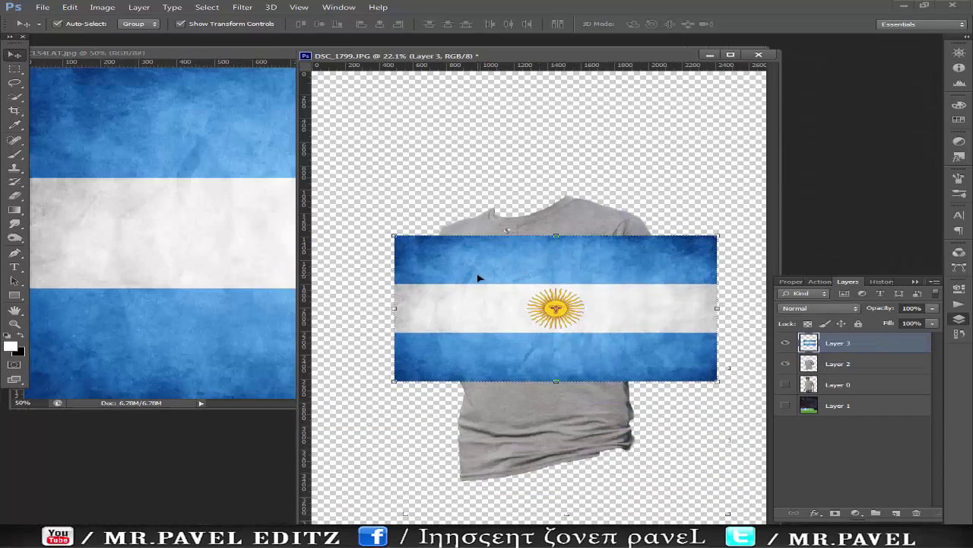
right_click(478, 277)
right_click(865, 347)
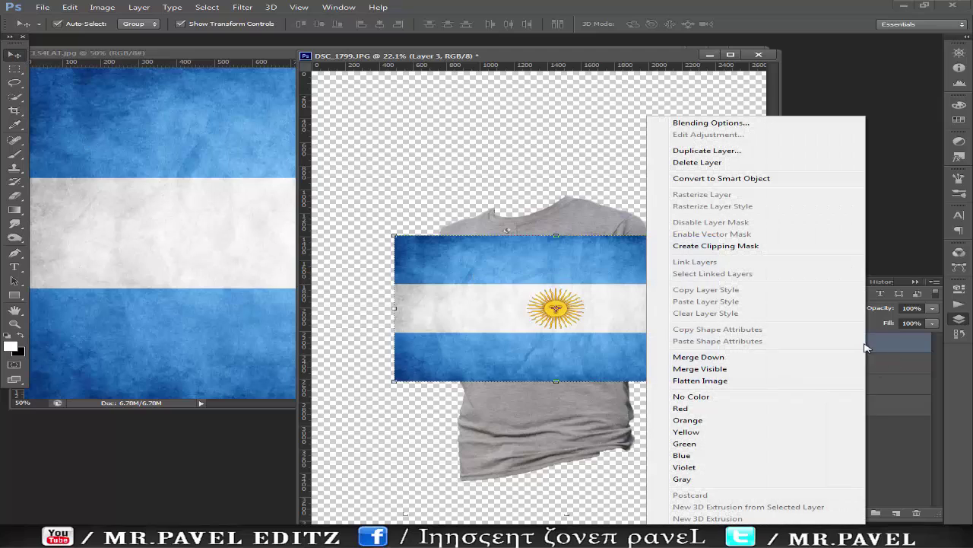
left_click(716, 245)
left_click(819, 308)
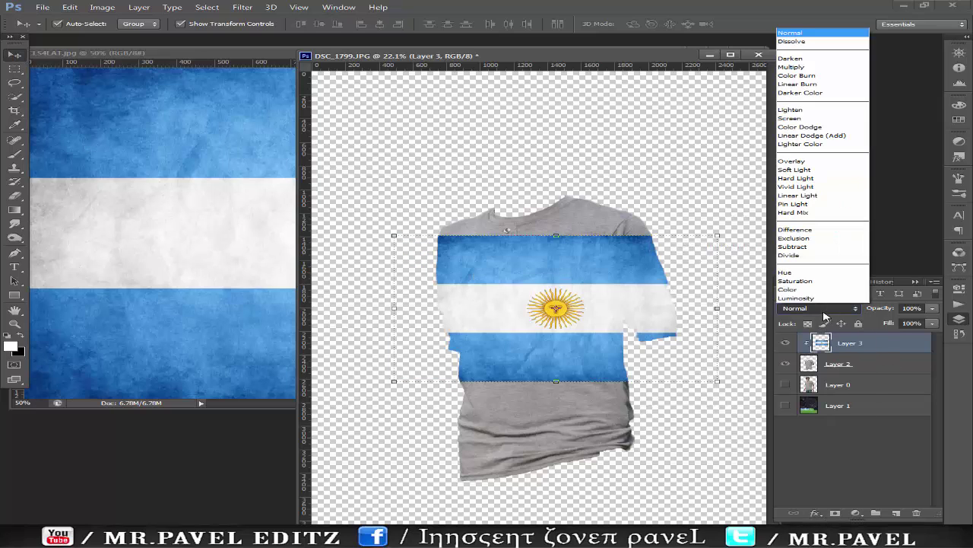
left_click(814, 61)
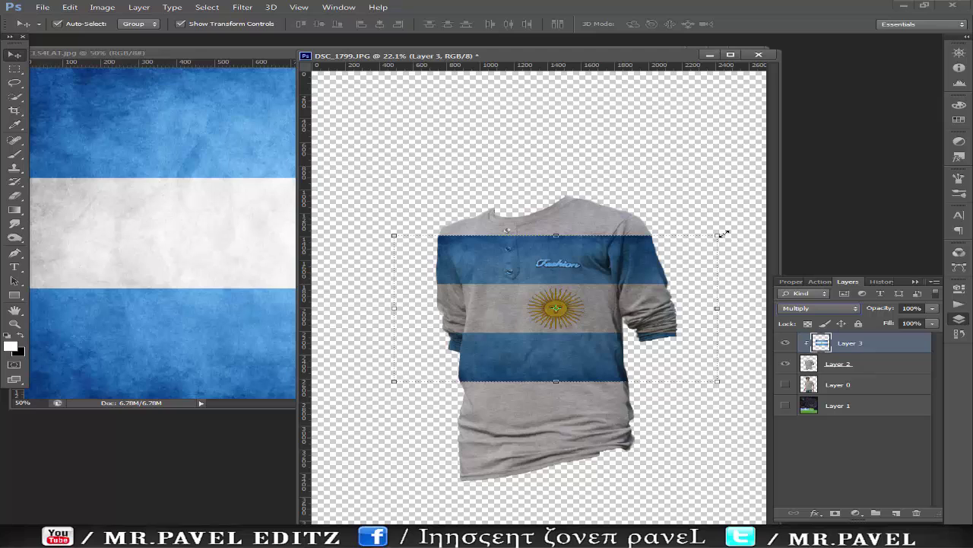
Enlarge the flag and tilt it about -10° to cover the shirt.
left_click_drag(720, 236, 750, 211)
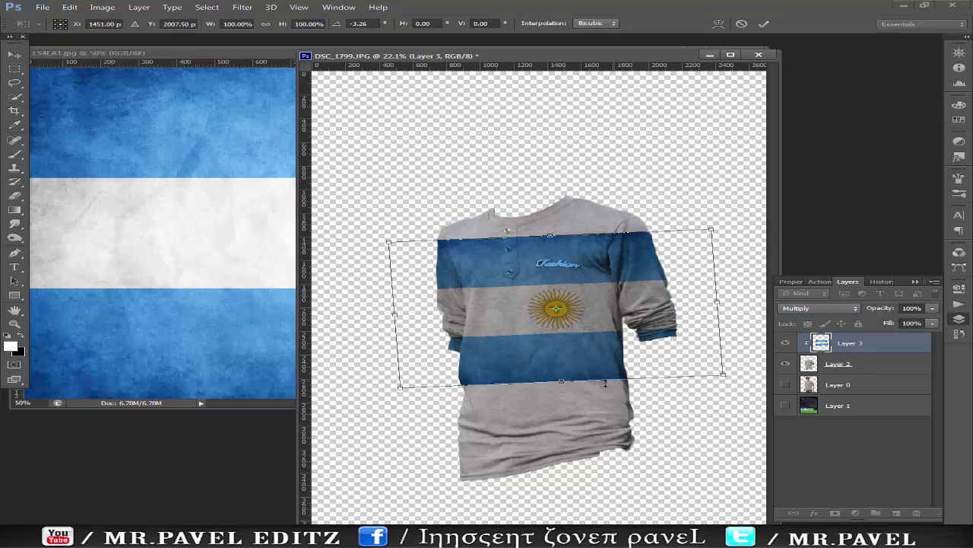
left_click_drag(393, 388, 333, 492)
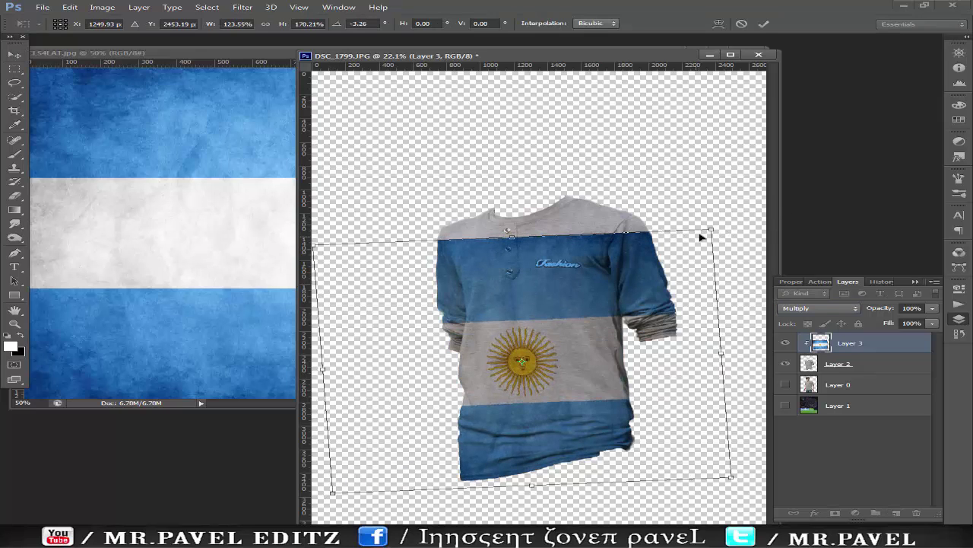
left_click_drag(702, 232, 730, 188)
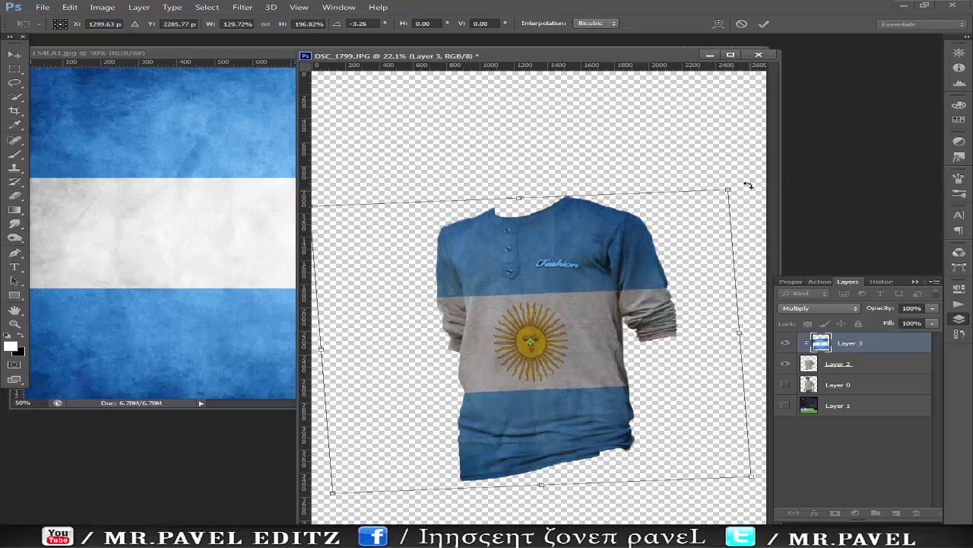
left_click_drag(749, 185, 738, 144)
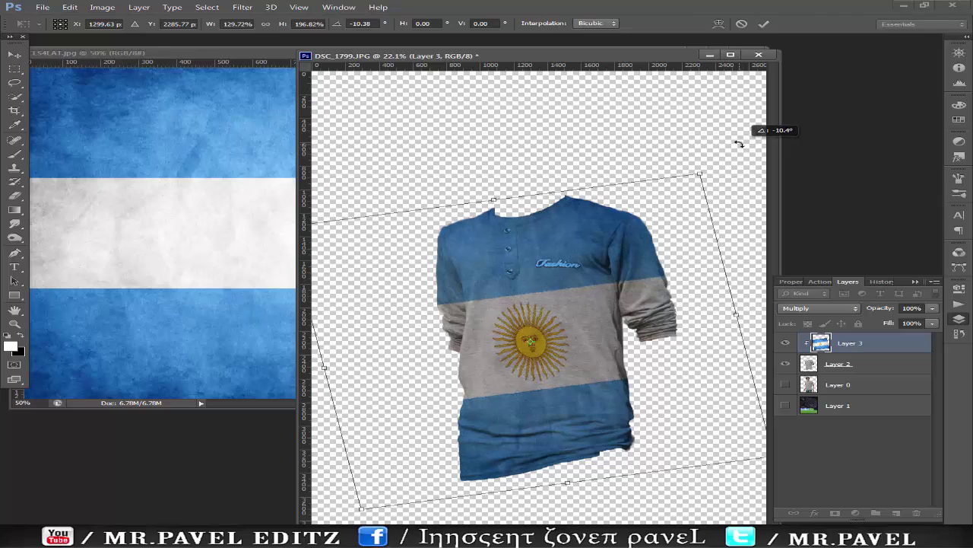
left_click(15, 55)
left_click(447, 204)
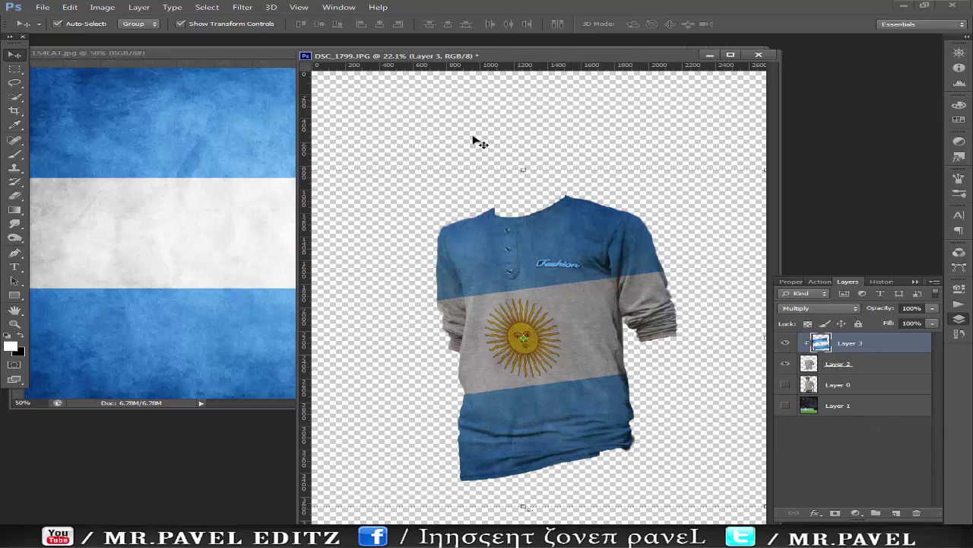
Add a Vibrance adjustment layer with Vibrance +80 and Saturation +43.
left_click(959, 142)
left_click(898, 168)
left_click_drag(852, 325, 922, 325)
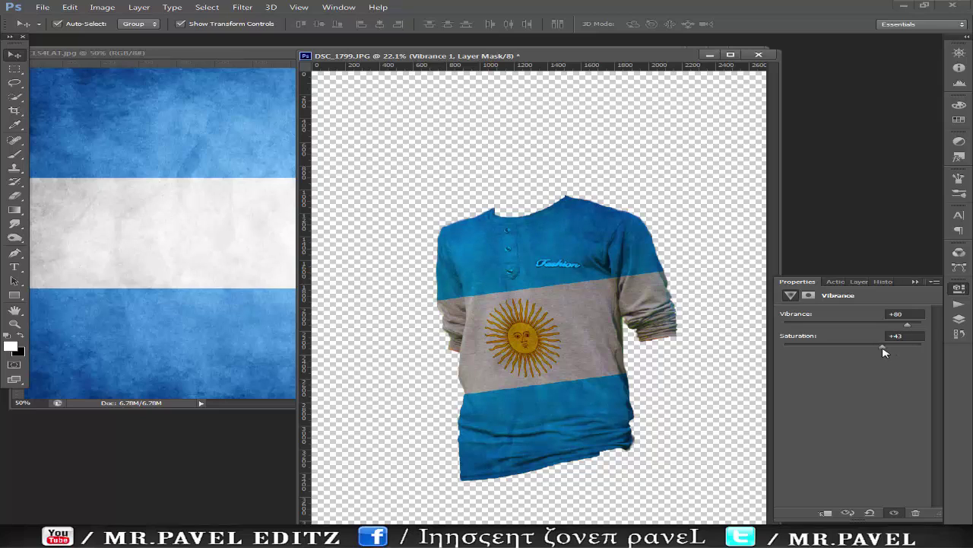
left_click(915, 282)
Try a 0.3 Gaussian Blur on the flag layer, then cancel it.
left_click(580, 240)
left_click(243, 7)
mouse_move(251, 115)
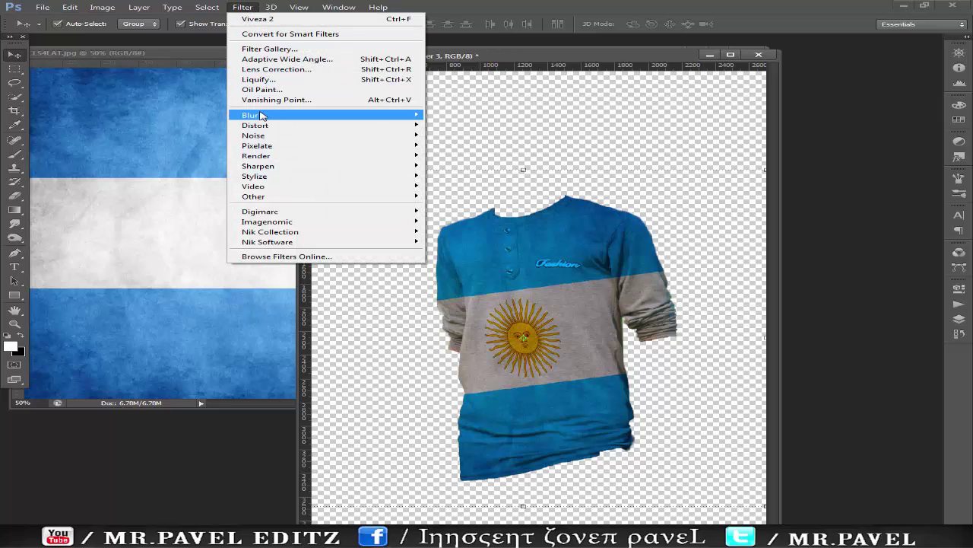
left_click(460, 193)
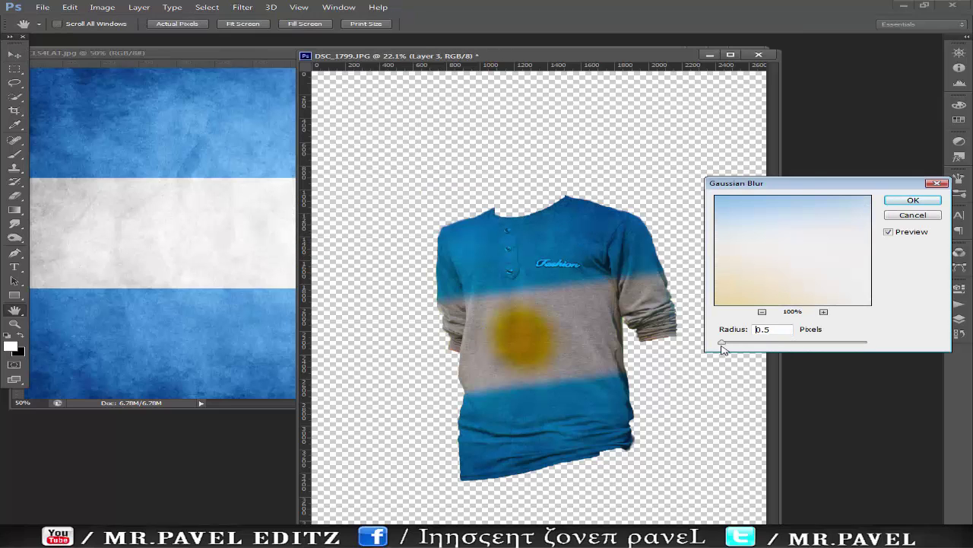
left_click_drag(723, 349, 720, 349)
left_click(924, 216)
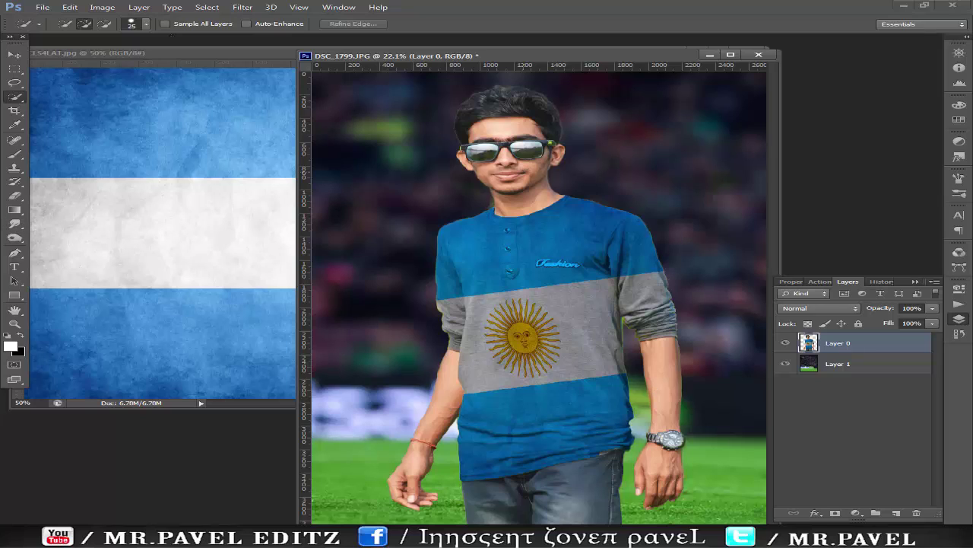
Quick-select the man's face, arms and hands.
left_click(523, 172)
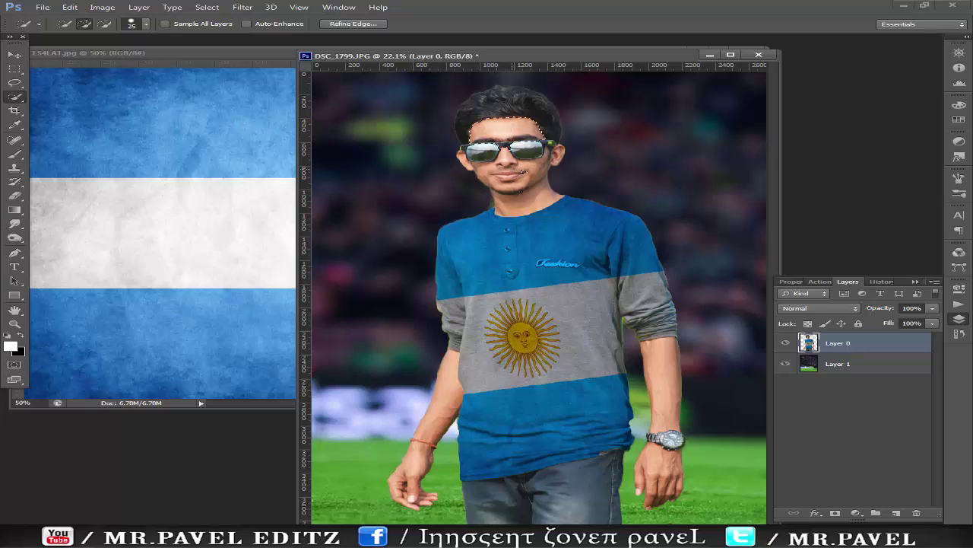
left_click_drag(449, 358, 411, 485)
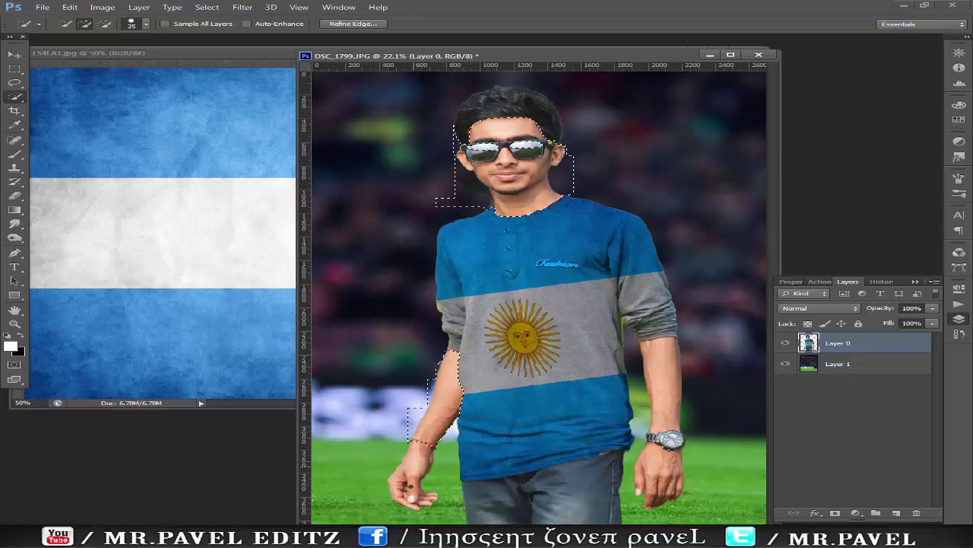
left_click_drag(669, 392, 661, 462)
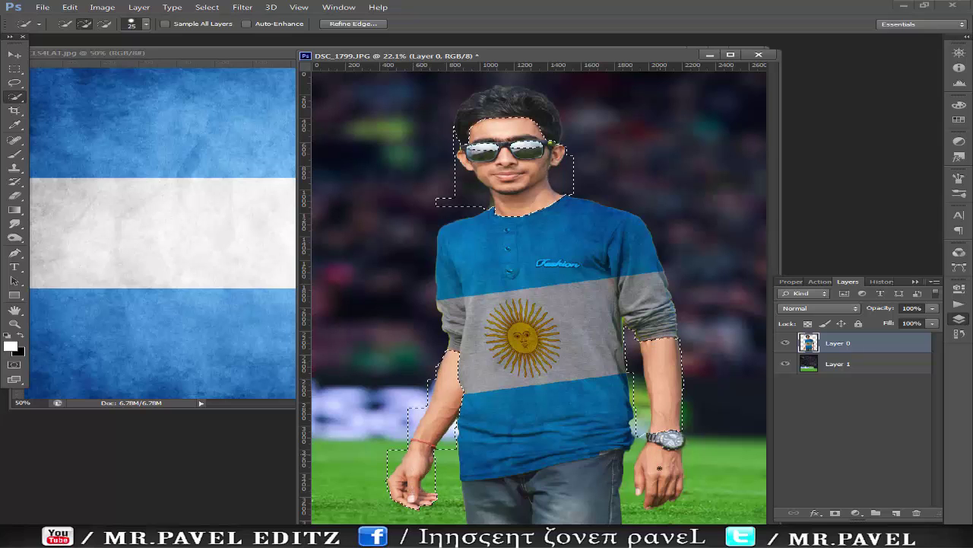
Apply Imagenomic Noiseware Professional noise reduction to the selected man, then deselect.
left_click(243, 6)
mouse_move(267, 221)
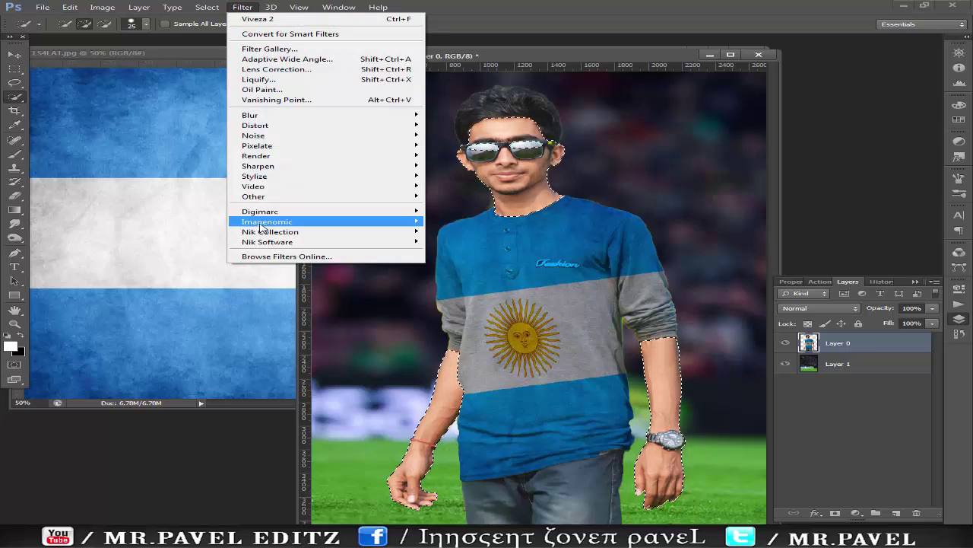
left_click(514, 222)
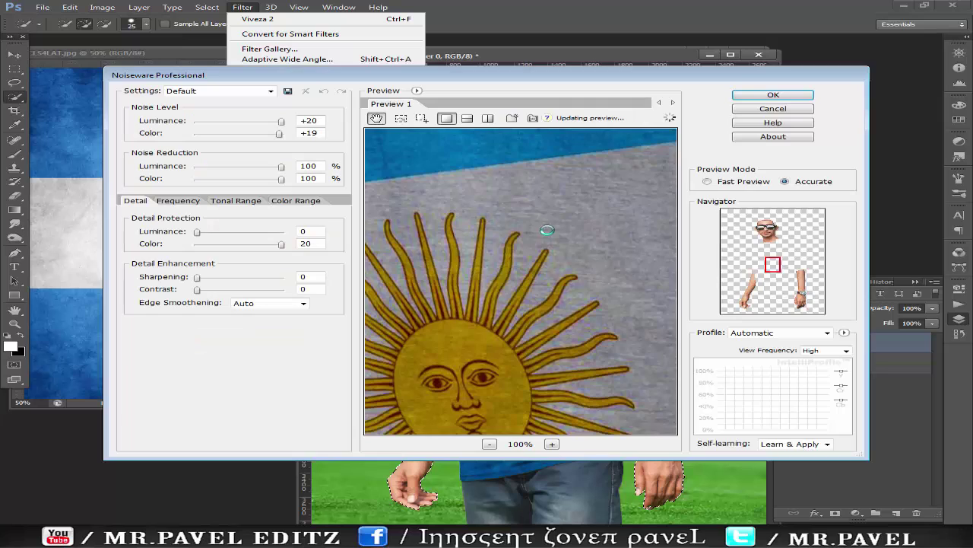
left_click(771, 96)
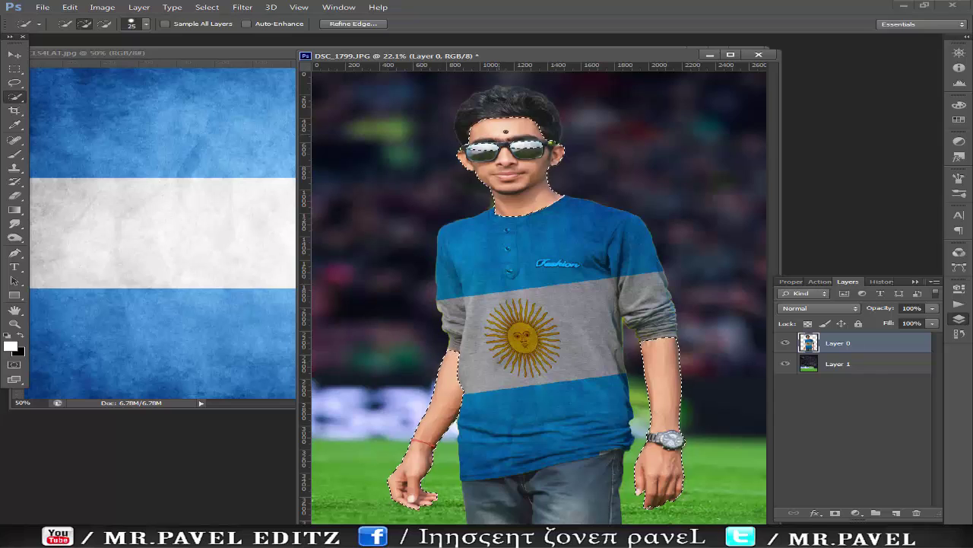
key("ctrl+d")
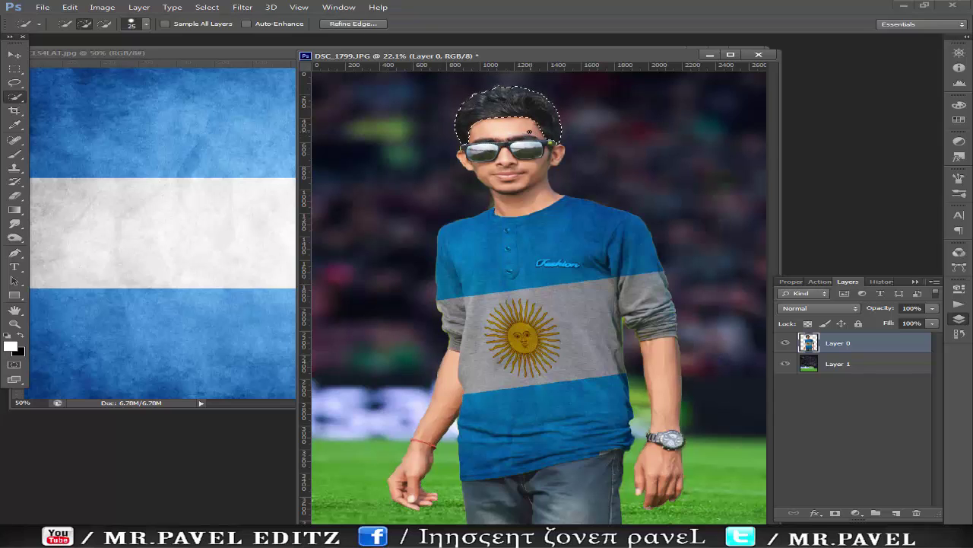
Preview the Dust & Scratches filter and close it without applying.
left_click(243, 7)
mouse_move(254, 135)
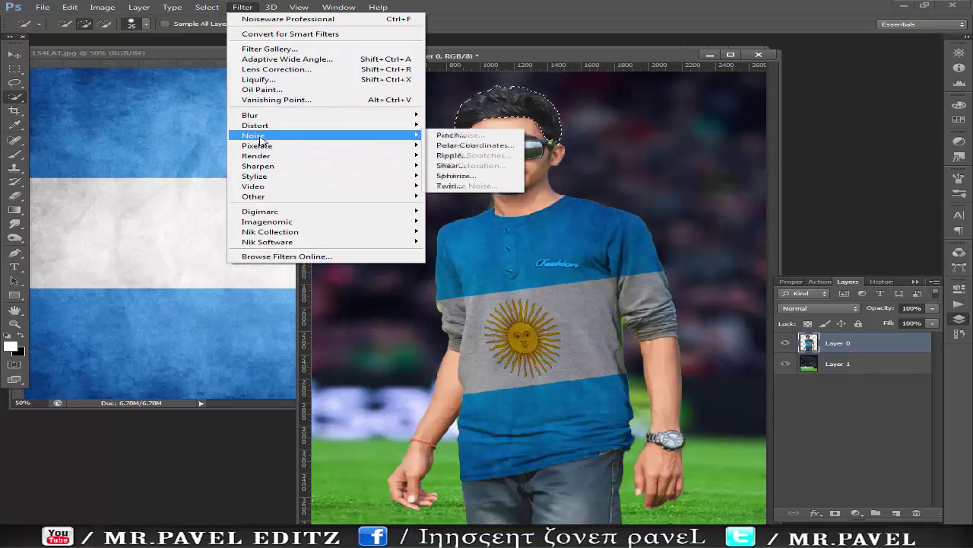
left_click(467, 155)
left_click(811, 146)
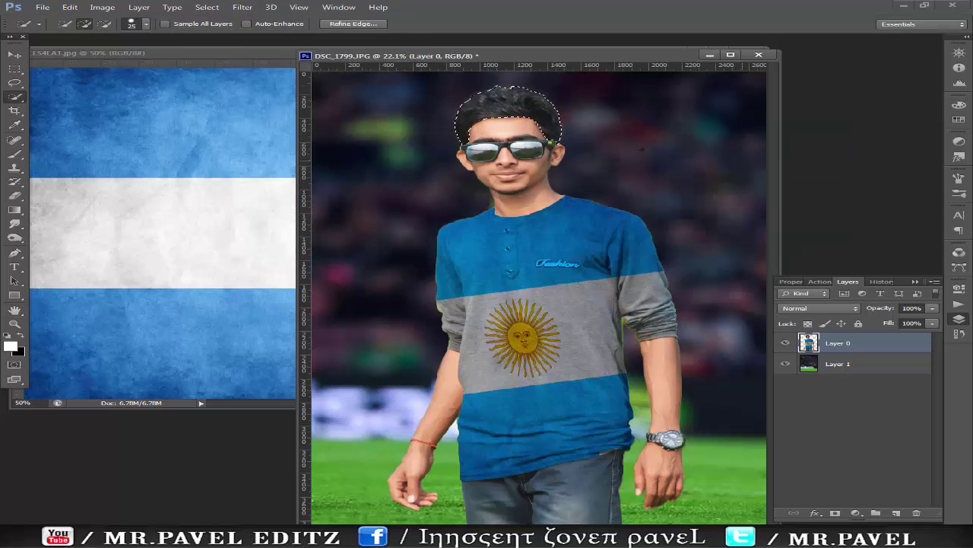
Apply GREYCstoration noise removal to the hair selection, then deselect.
left_click(242, 7)
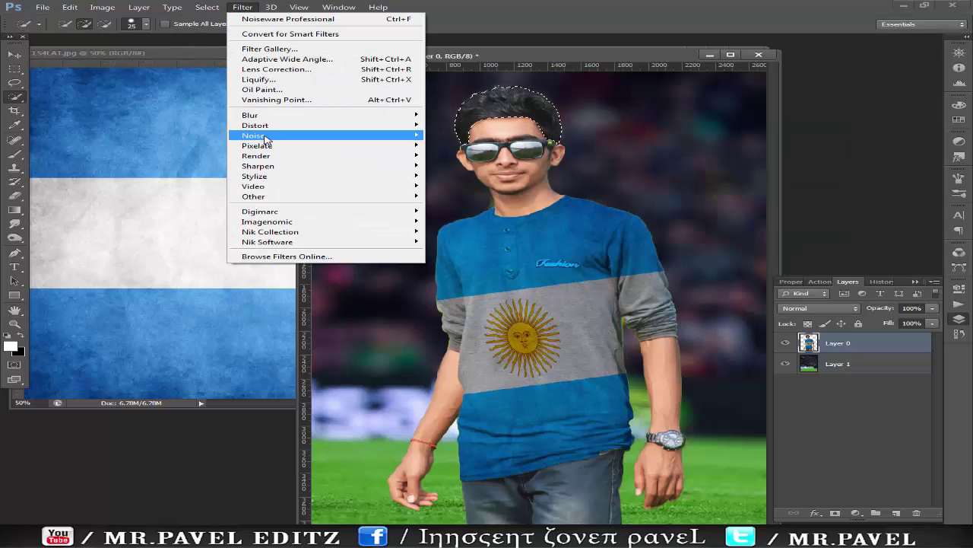
left_click(620, 190)
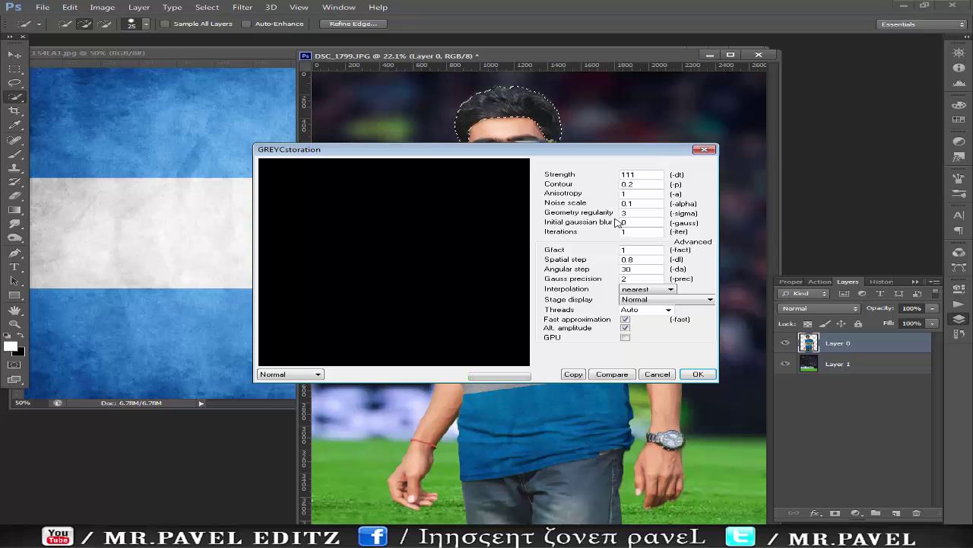
left_click(696, 373)
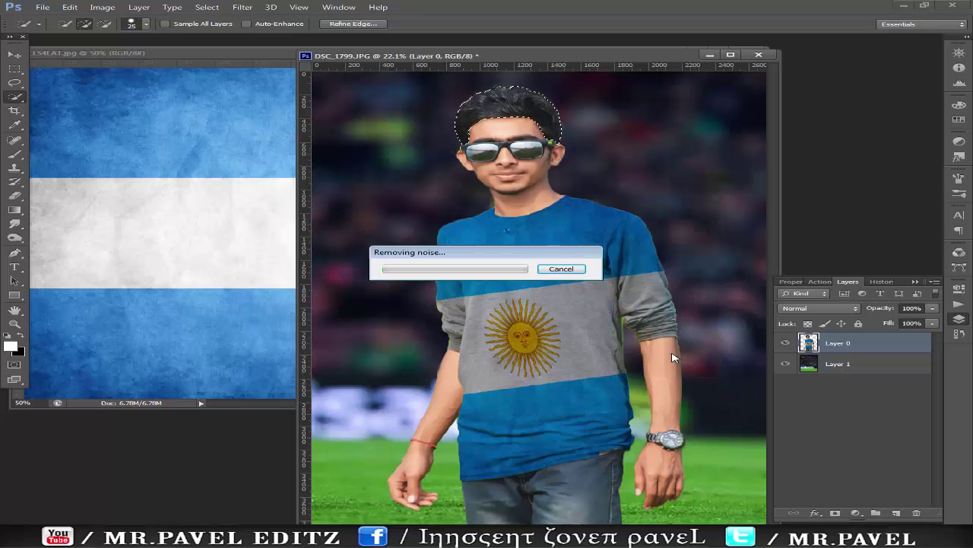
right_click(506, 104)
left_click(525, 109)
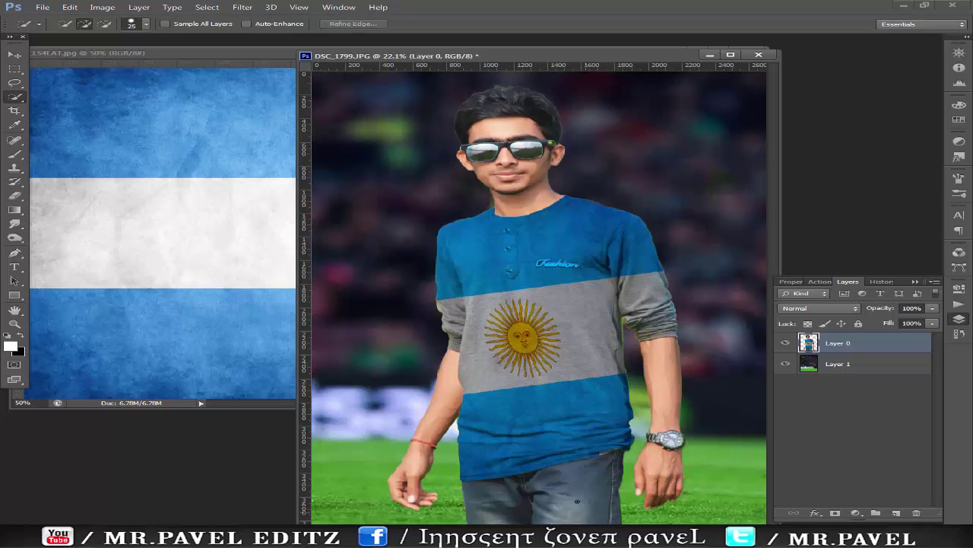
Add a Vibrance layer, then step back in History to the jeans selection.
left_click(959, 142)
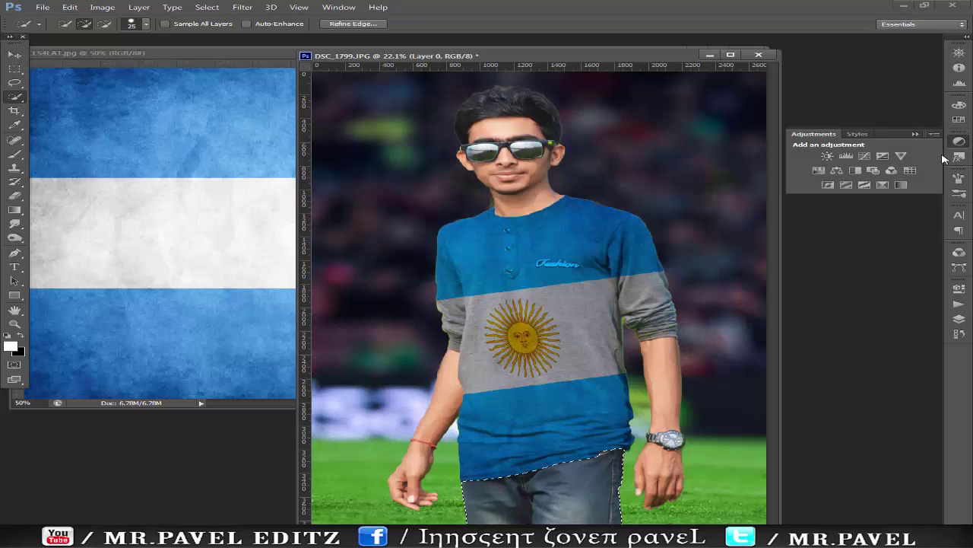
left_click(832, 162)
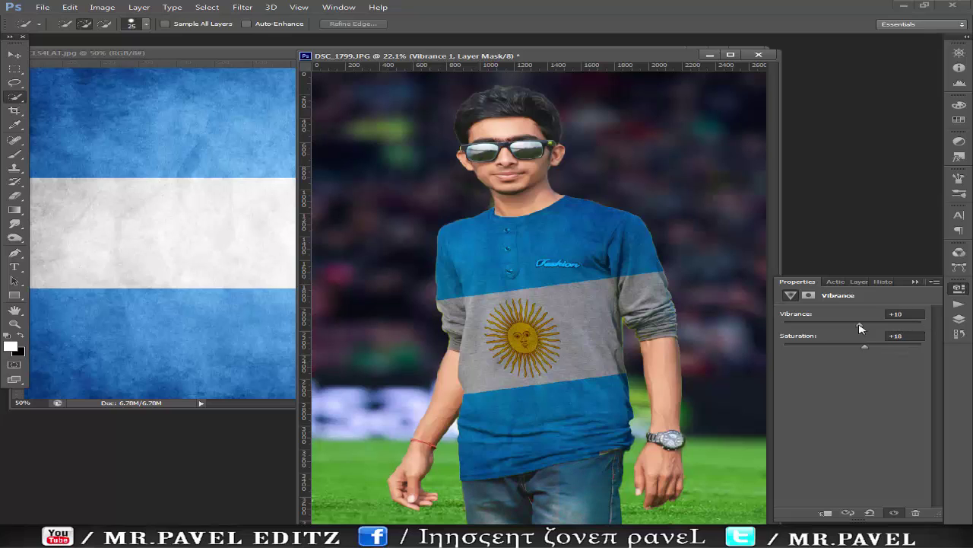
left_click(959, 289)
left_click(959, 334)
left_click(829, 480)
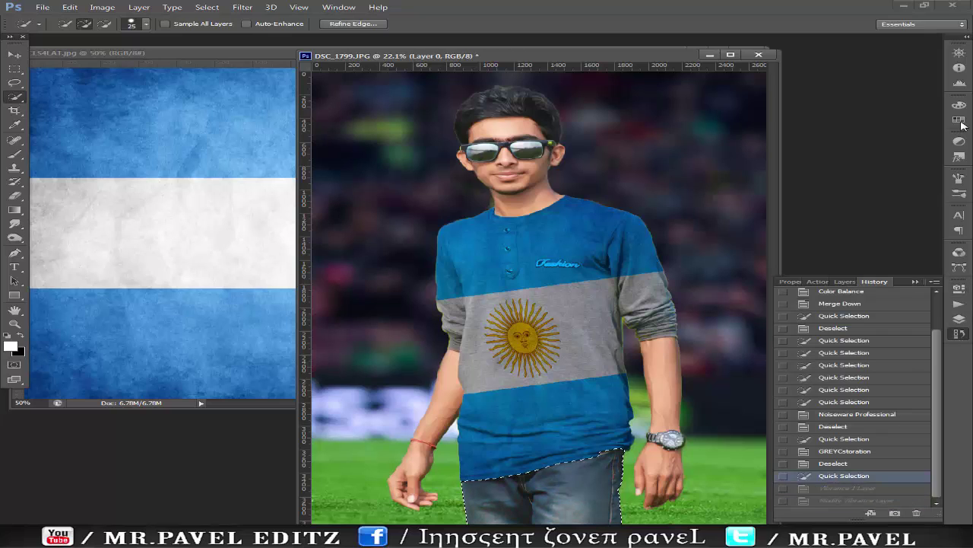
Add a Color Balance layer on the jeans with Yellow-Blue at +55.
left_click(959, 142)
left_click(934, 134)
left_click(880, 225)
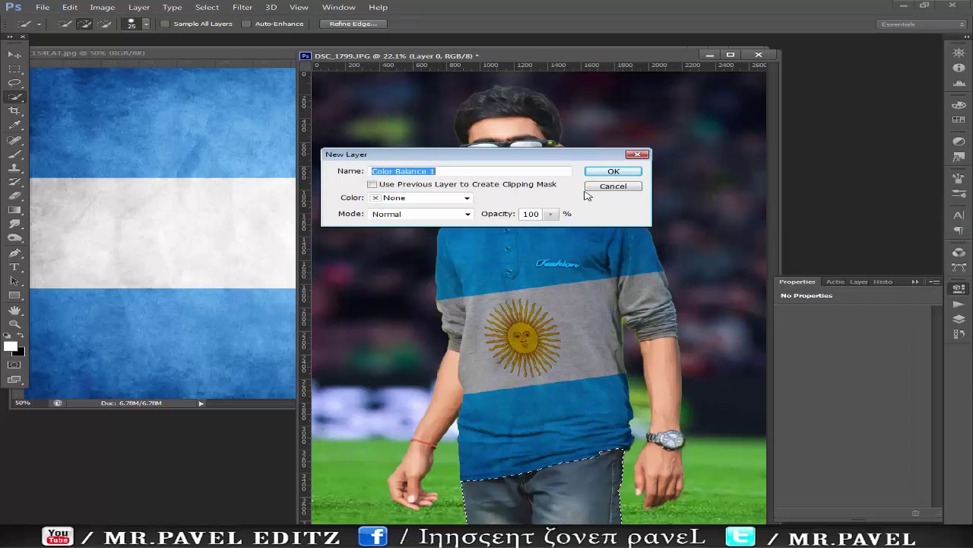
left_click(614, 169)
left_click_drag(863, 380, 854, 380)
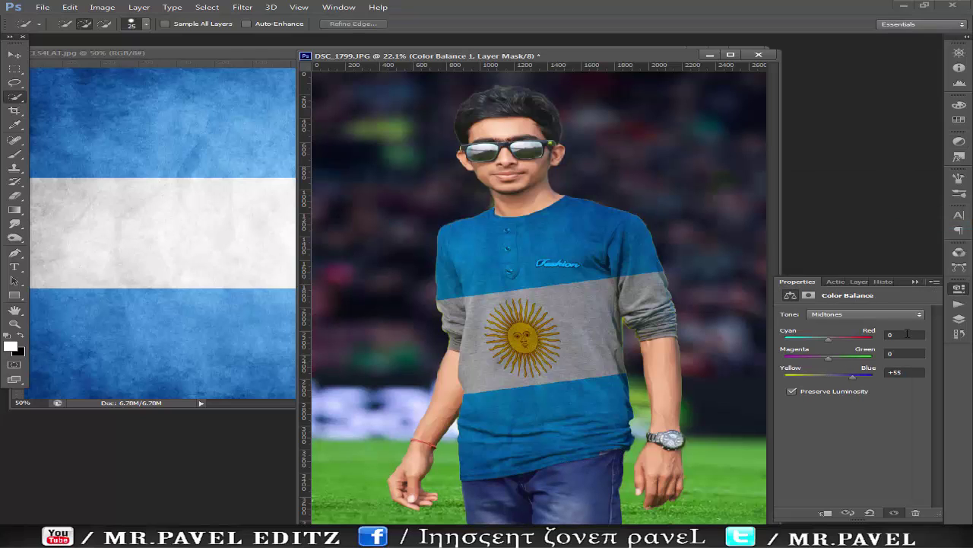
left_click(915, 282)
Merge the Color Balance layer down into Layer 0.
left_click(959, 142)
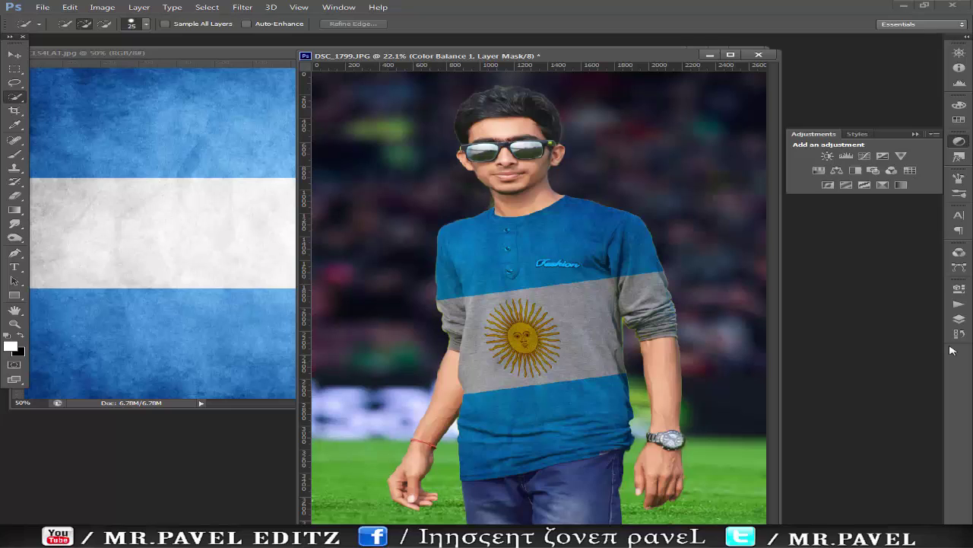
left_click(959, 318)
right_click(860, 342)
left_click(715, 354)
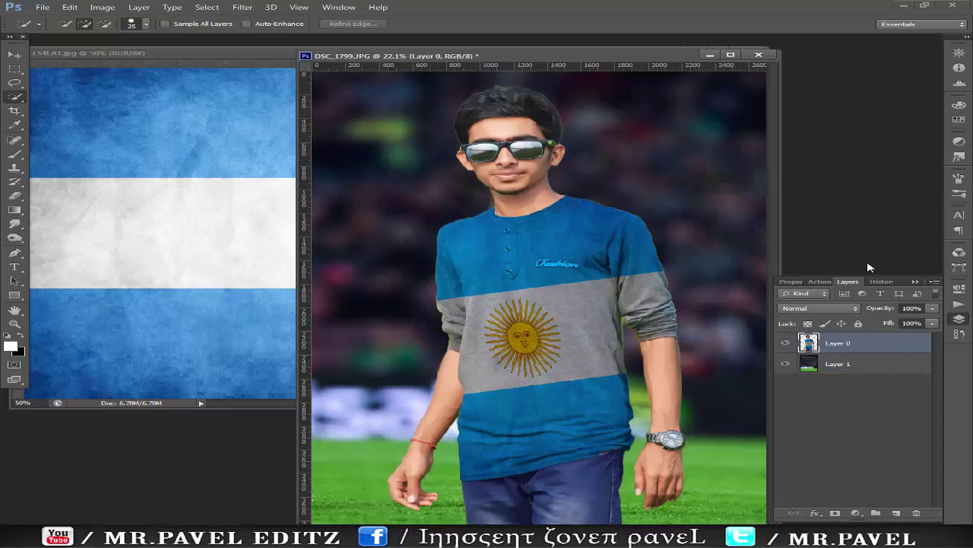
Add a Selective Color layer with Cyans set to Cyan +91, Yellow -48, Black +13.
left_click(958, 152)
left_click(905, 197)
left_click(836, 328)
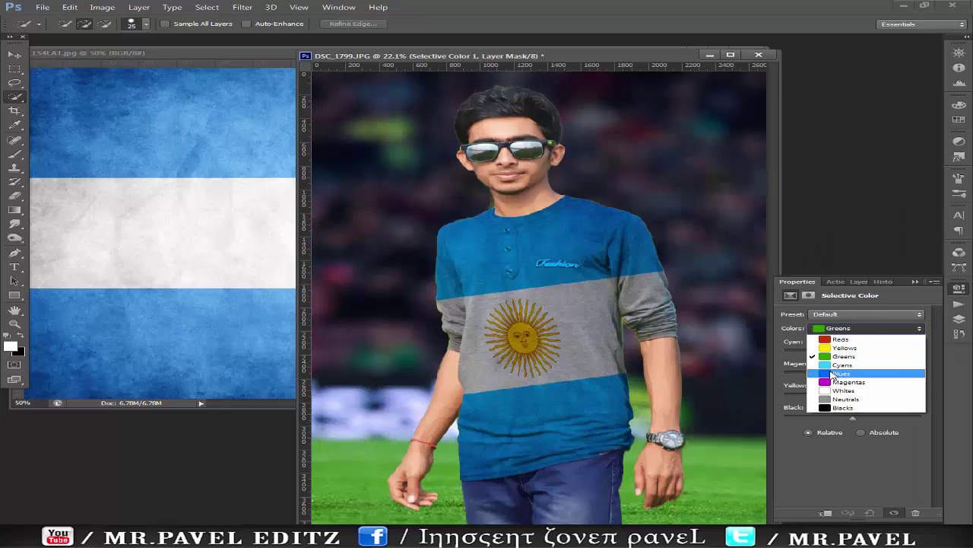
left_click(835, 374)
left_click(867, 328)
left_click(842, 364)
left_click_drag(852, 352, 931, 365)
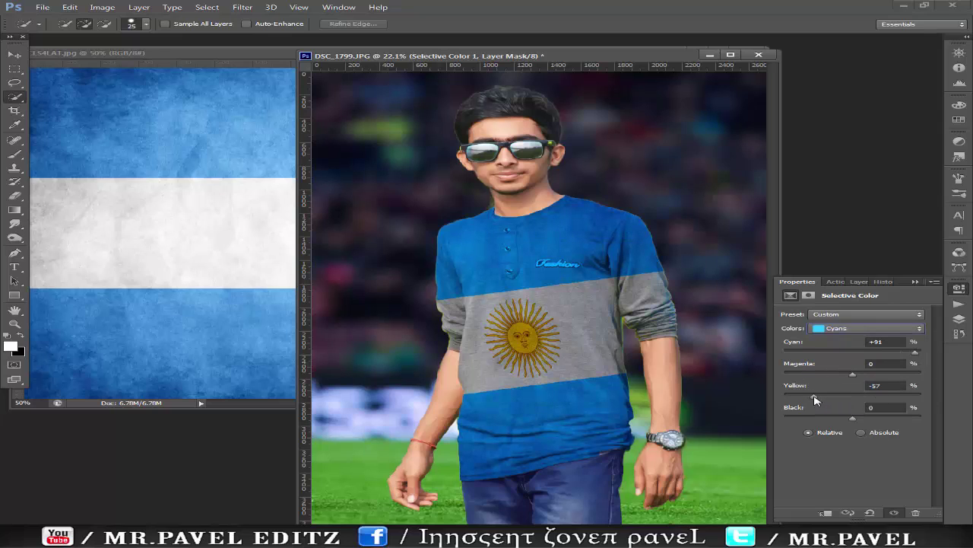
left_click_drag(879, 421, 871, 417)
left_click(859, 282)
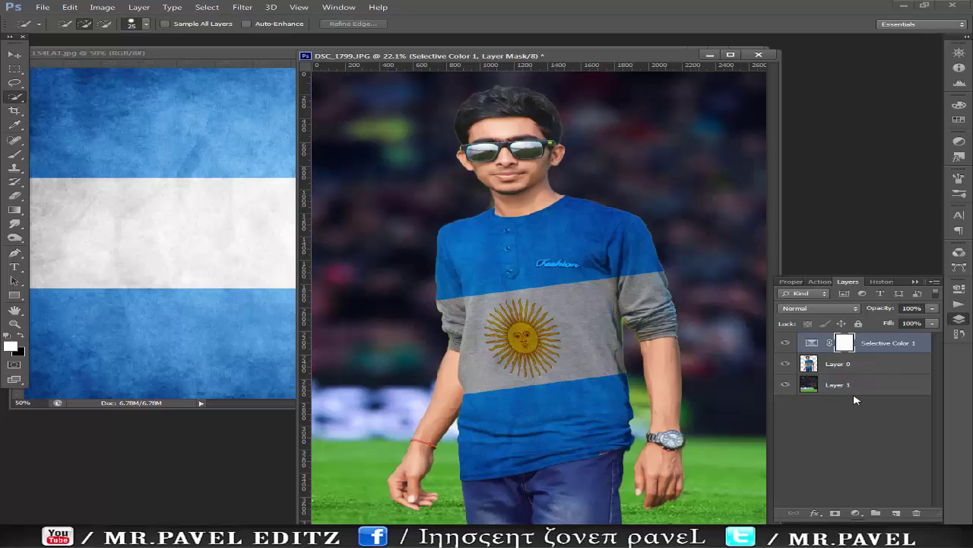
Merge the Selective Color 1 layer down into Layer 0.
left_click(14, 195)
right_click(501, 130)
left_click(508, 122)
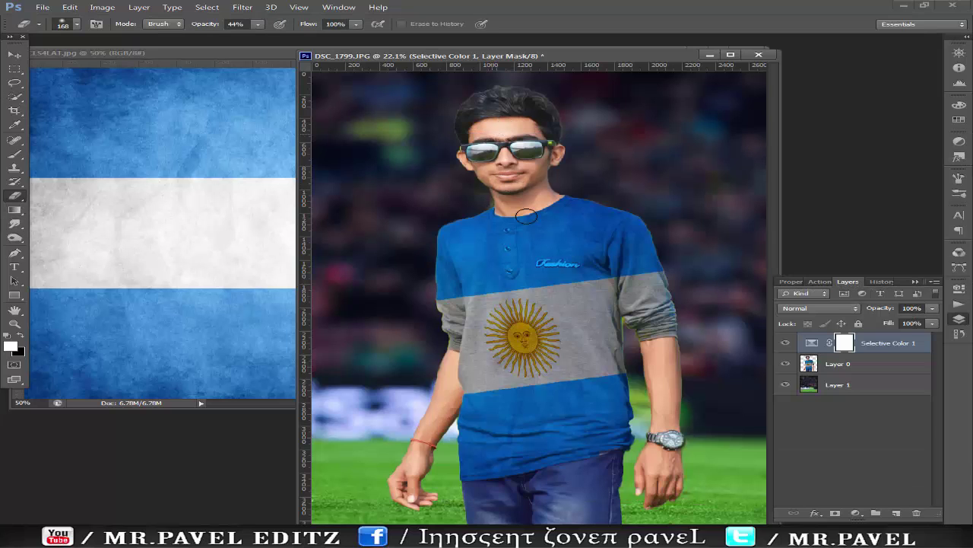
right_click(906, 346)
left_click(711, 354)
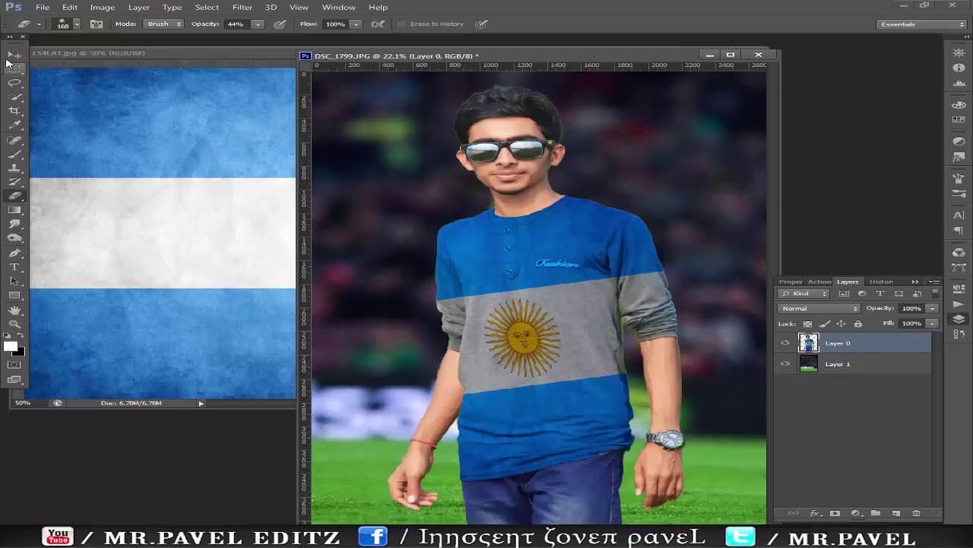
left_click(14, 56)
left_click(15, 324)
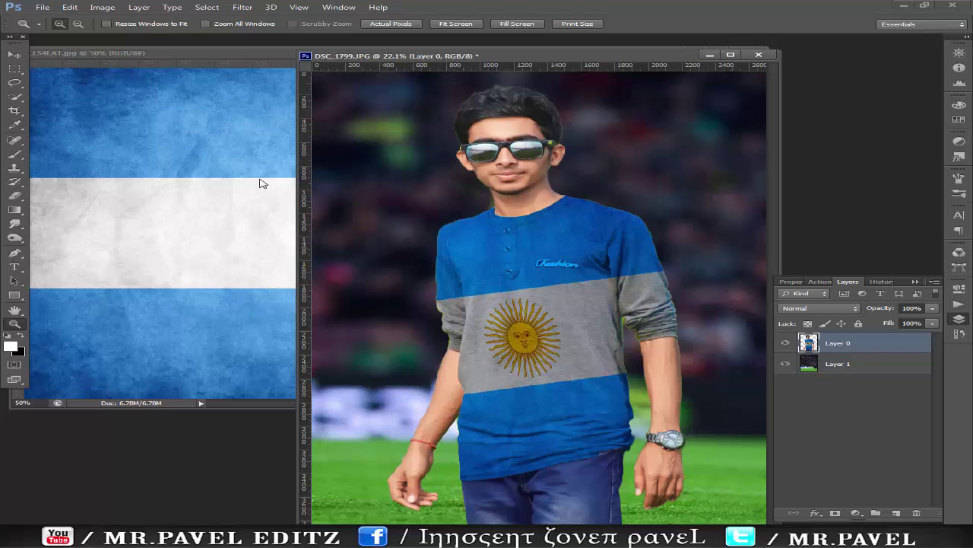
Add a Color Balance adjustment layer with Midtones Blue at +47.
key("F9")
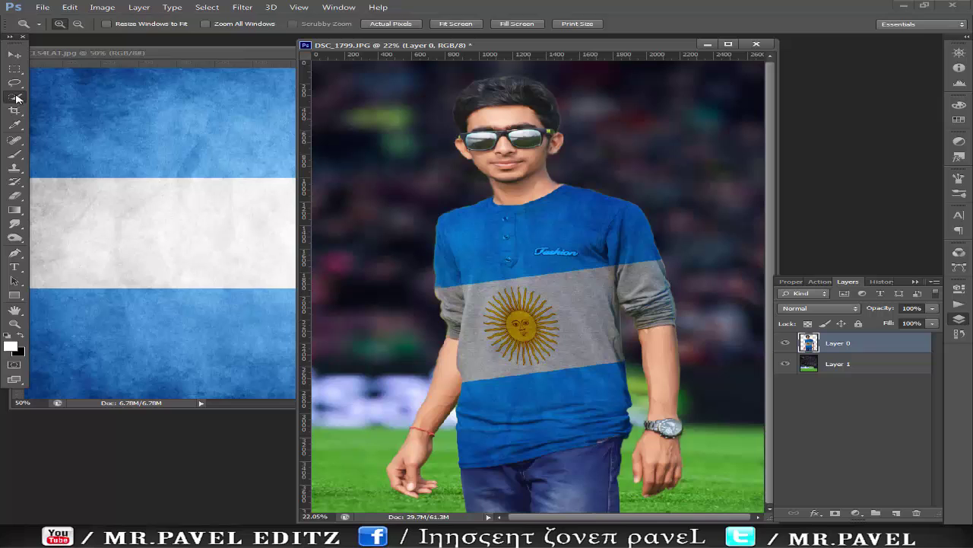
left_click(15, 97)
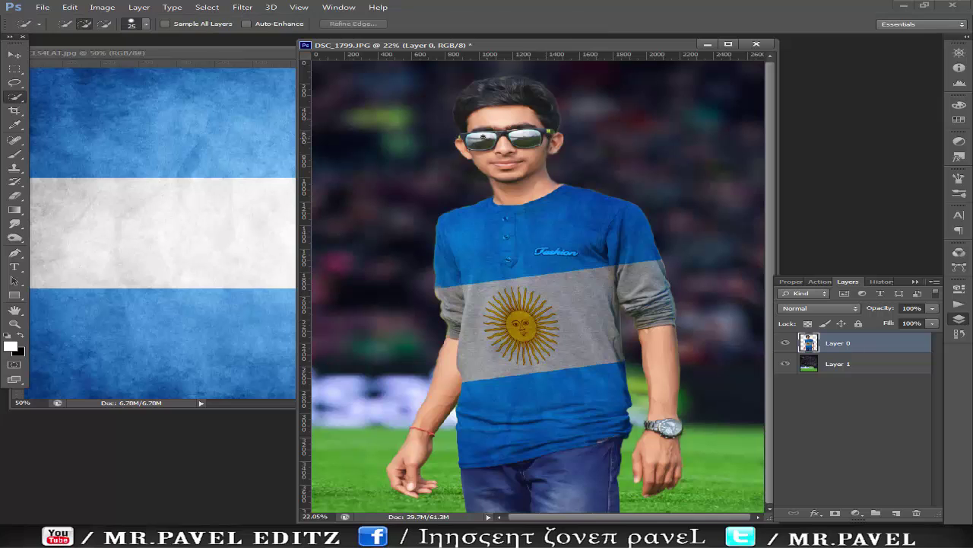
left_click(959, 141)
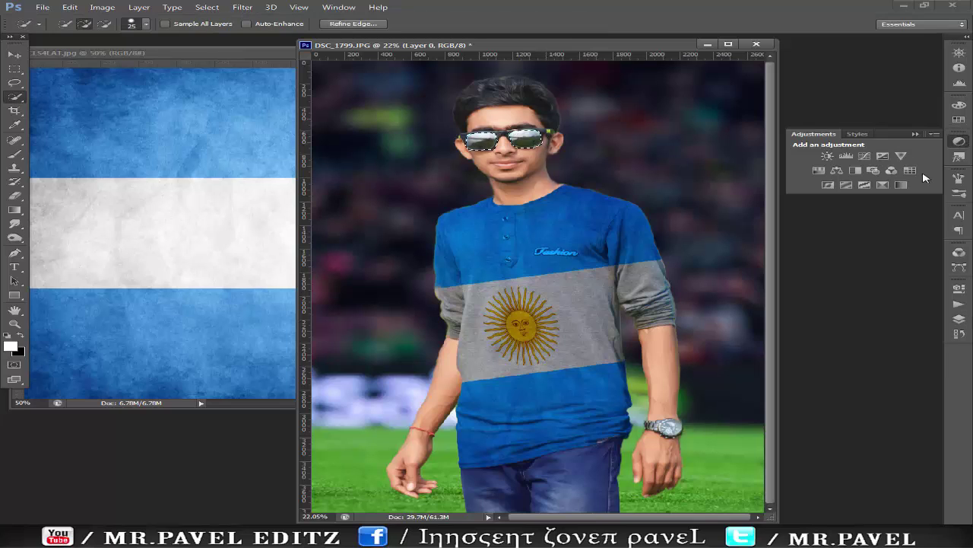
left_click(939, 134)
left_click(874, 222)
key("Return")
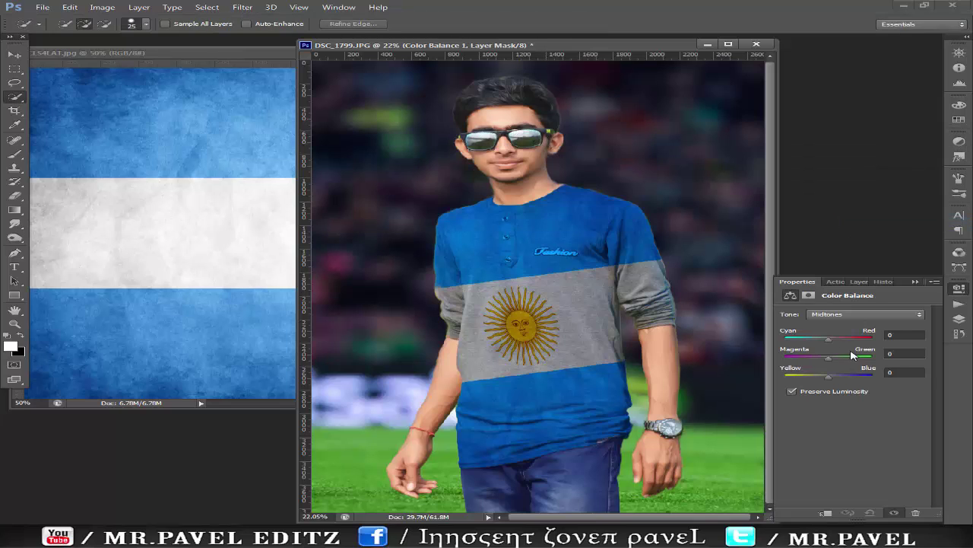
left_click_drag(829, 374, 850, 377)
left_click(916, 282)
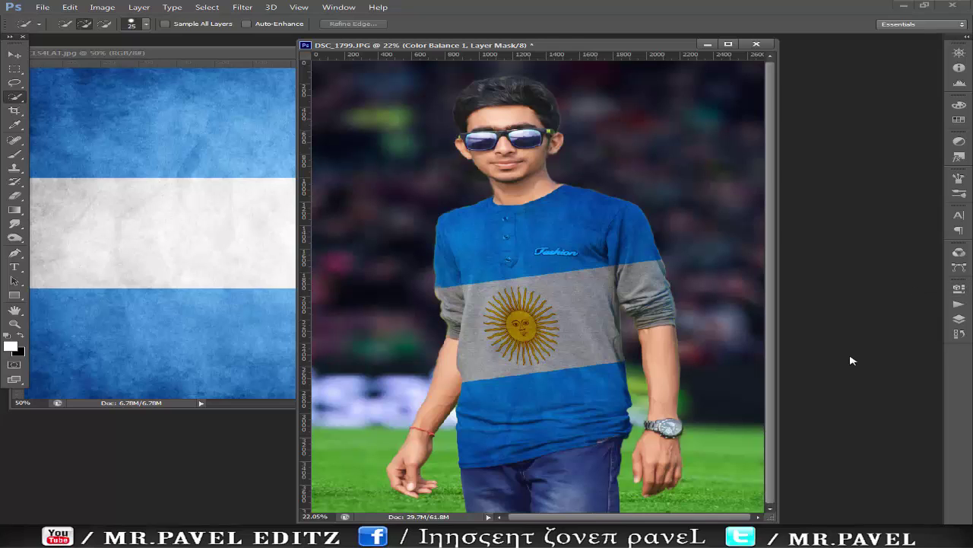
Merge all visible layers into a single layer.
key("v")
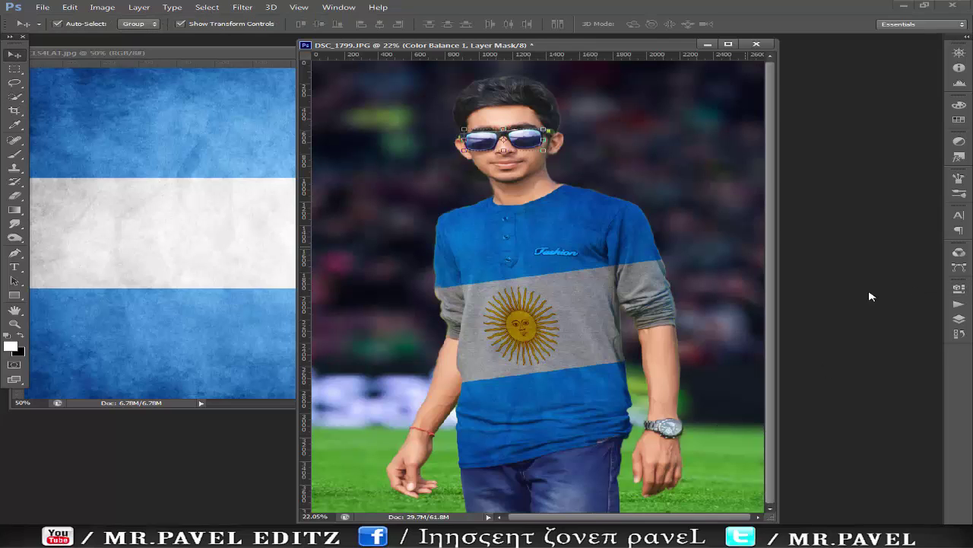
left_click(959, 320)
right_click(901, 343)
left_click(736, 368)
right_click(875, 346)
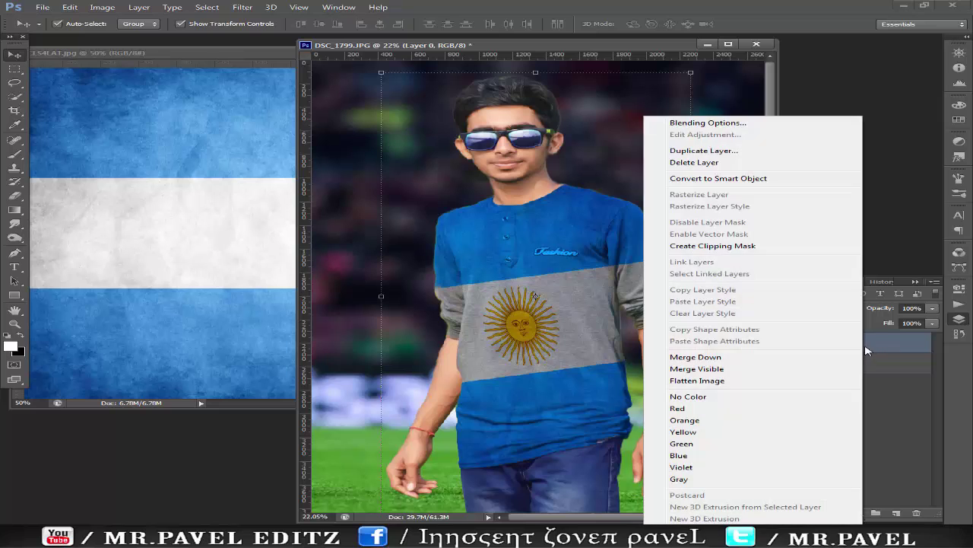
Apply Nik Color Efex Pro 3.0 White Neutralizer to the photo and nudge the resulting layer.
left_click(721, 357)
left_click(242, 7)
mouse_move(267, 242)
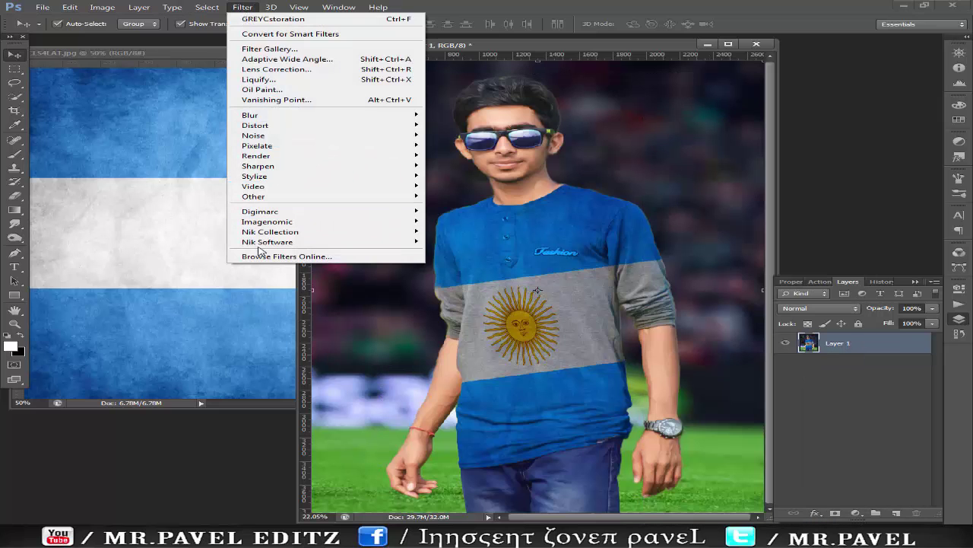
left_click(537, 243)
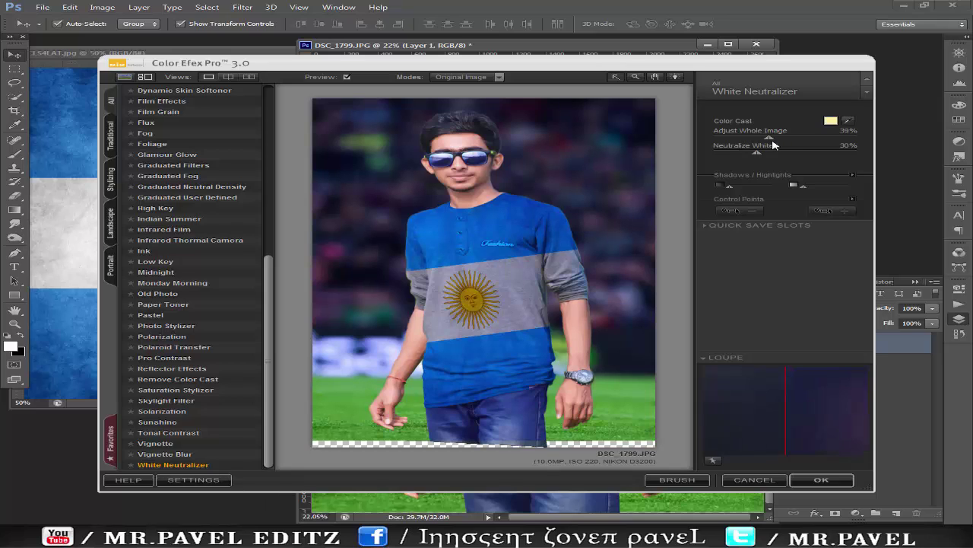
left_click(821, 480)
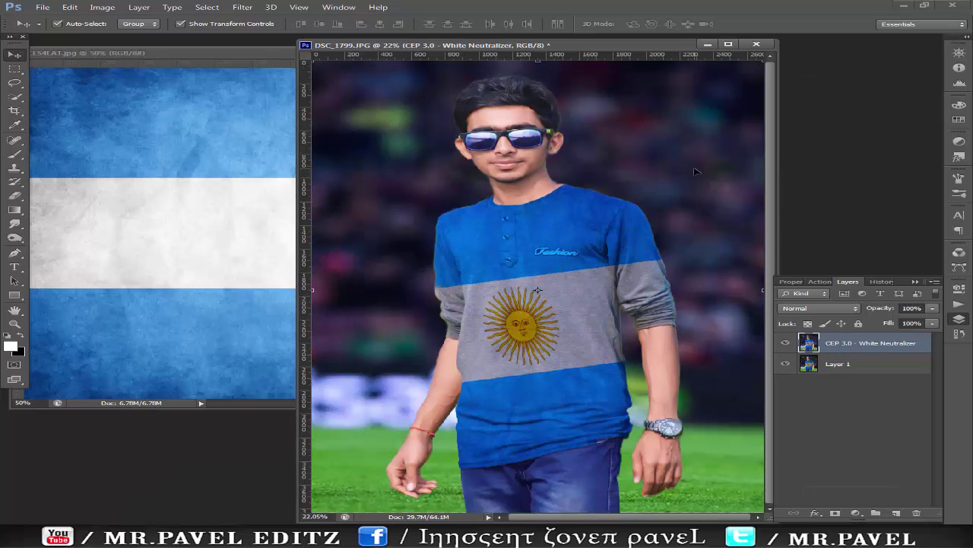
left_click_drag(695, 174, 700, 178)
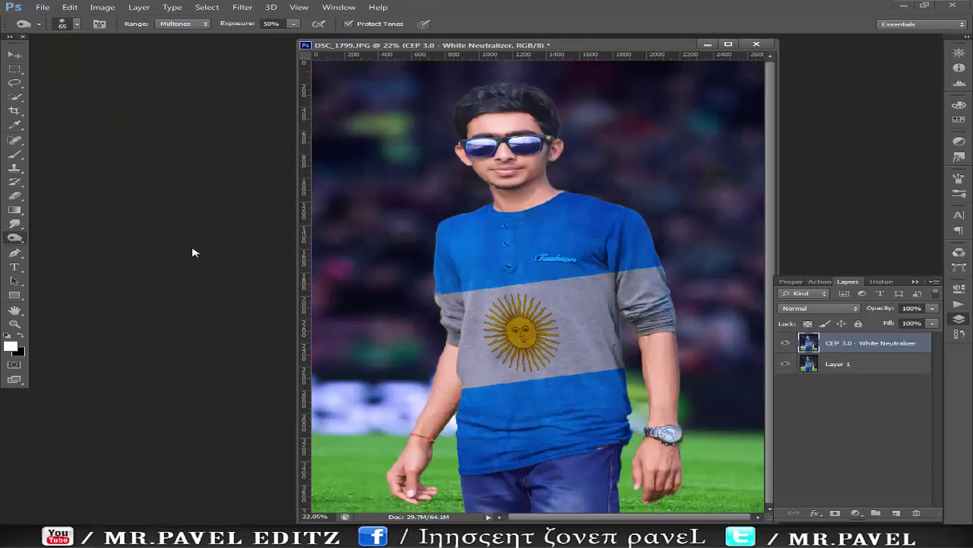
Open the FIFA World Cup Russia 2018 logo and drag it into the stadium photo.
left_click(14, 54)
key("ctrl+o")
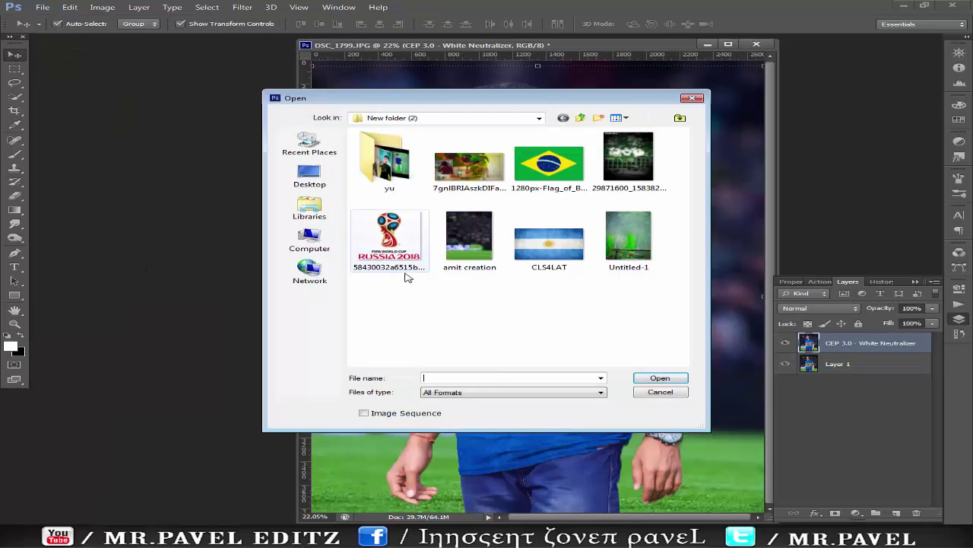
double_click(404, 274)
left_click_drag(297, 219, 715, 319)
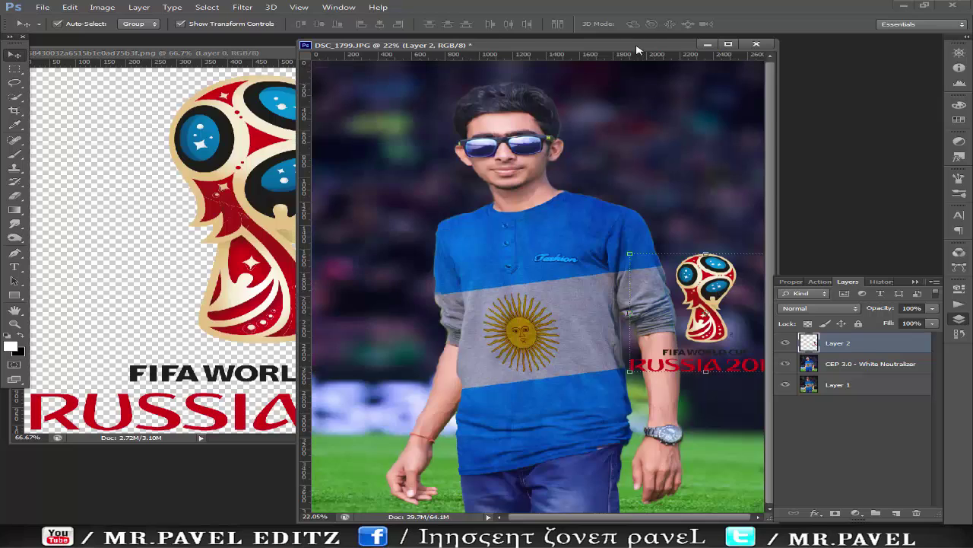
Scale the FIFA logo down into the photo's bottom-right corner and apply the transform.
left_click_drag(457, 50, 296, 50)
mouse_move(586, 270)
left_mouse_down()
mouse_move(590, 394)
mouse_move(606, 399)
left_mouse_up()
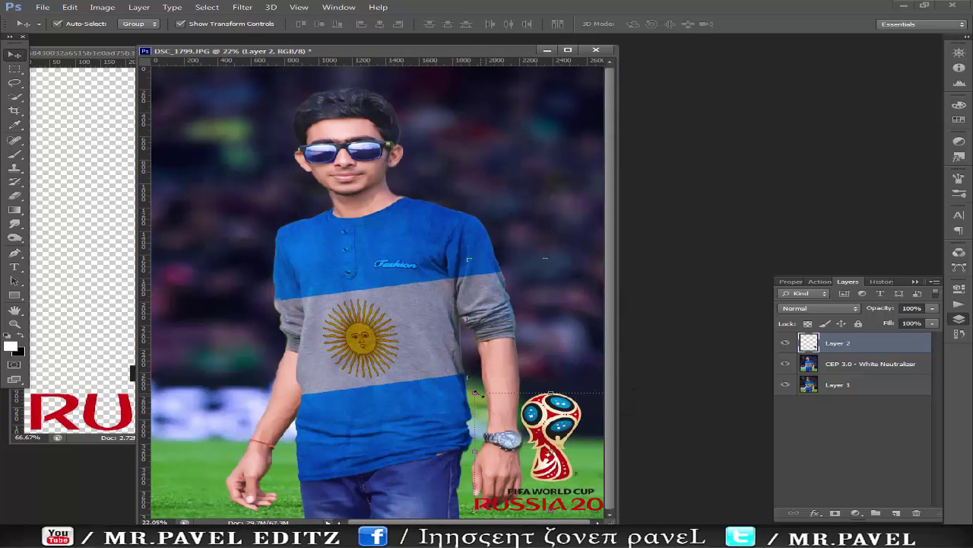
left_click_drag(476, 393, 497, 439)
left_click_drag(616, 498, 721, 496)
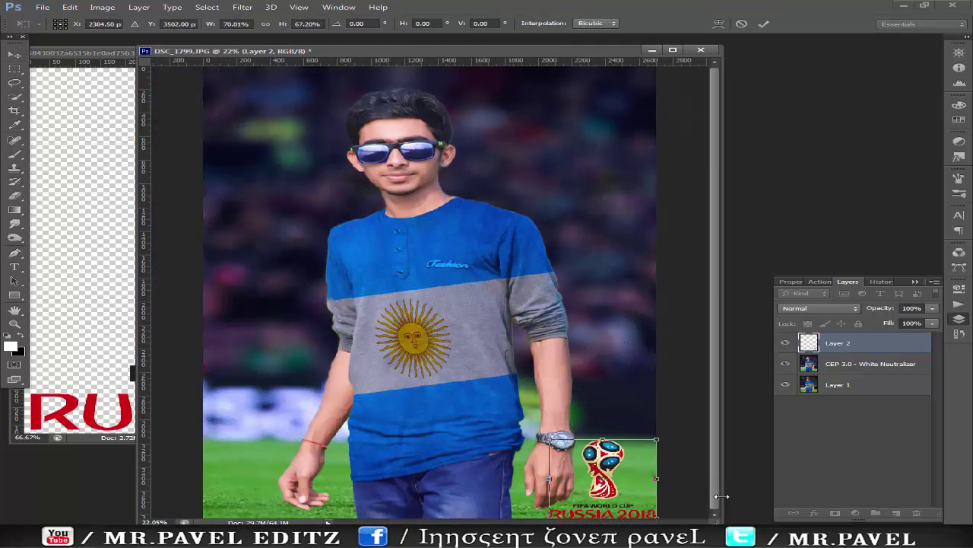
left_click_drag(657, 440, 648, 439)
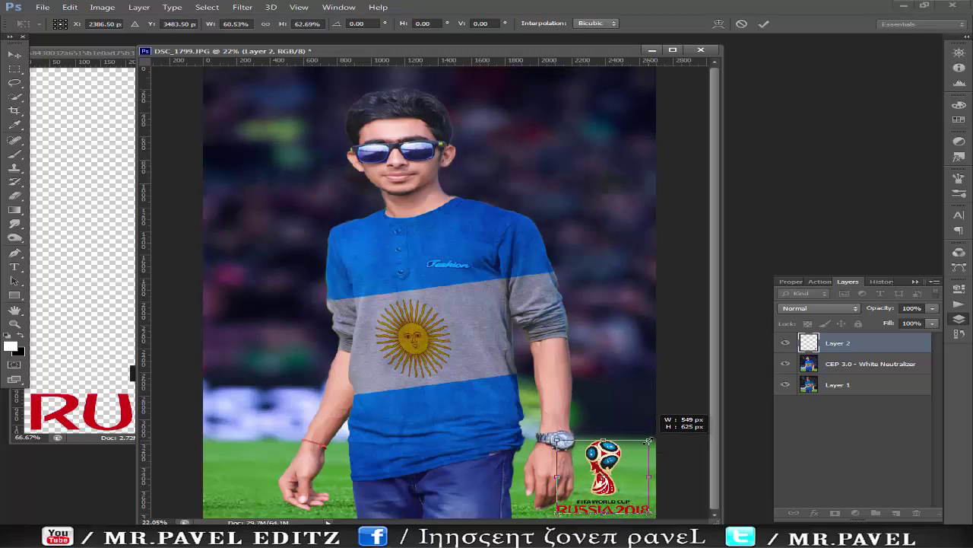
left_click_drag(649, 439, 695, 431)
left_click(17, 57)
left_click(448, 203)
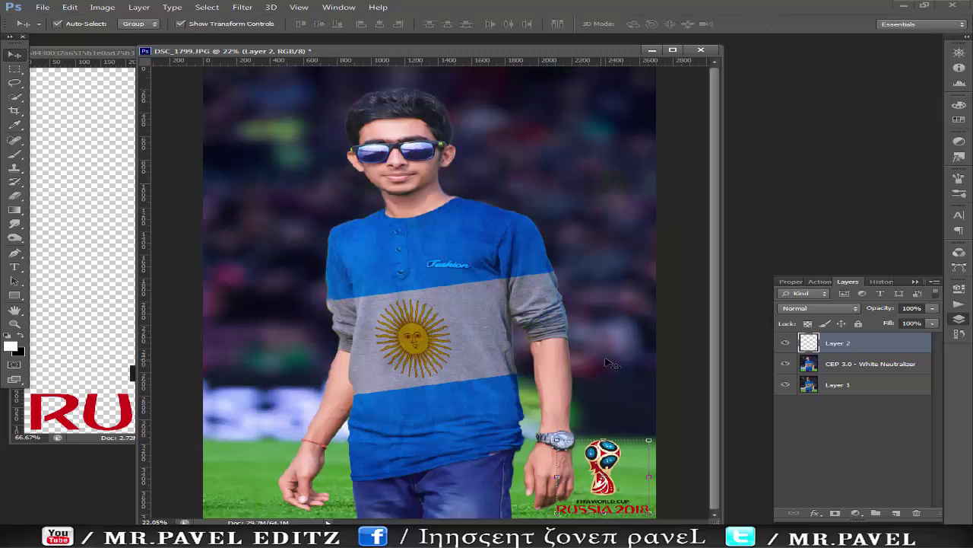
left_click(597, 337)
key("ctrl+Tab")
Close the FIFA logo document and open the watermark logo file from the Icon folders.
left_click(487, 51)
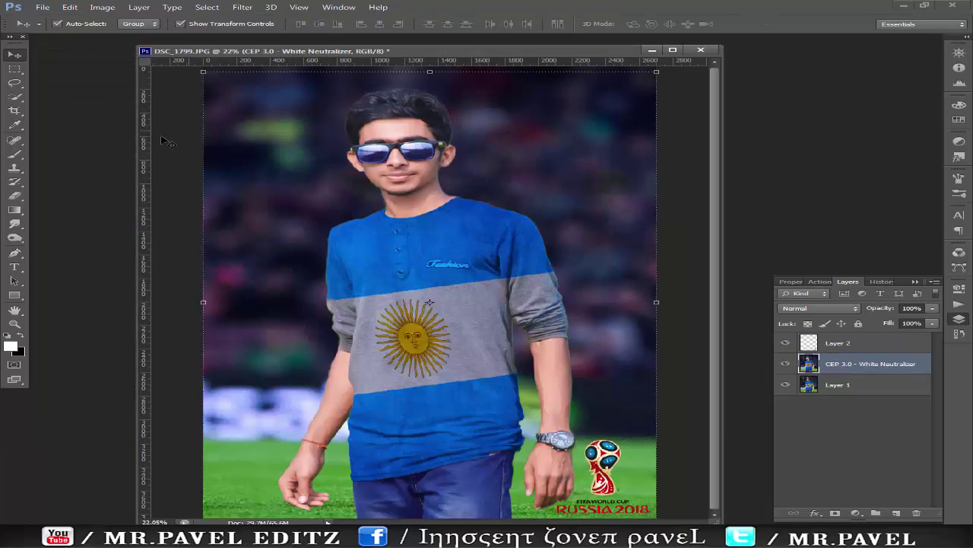
key("ctrl+o")
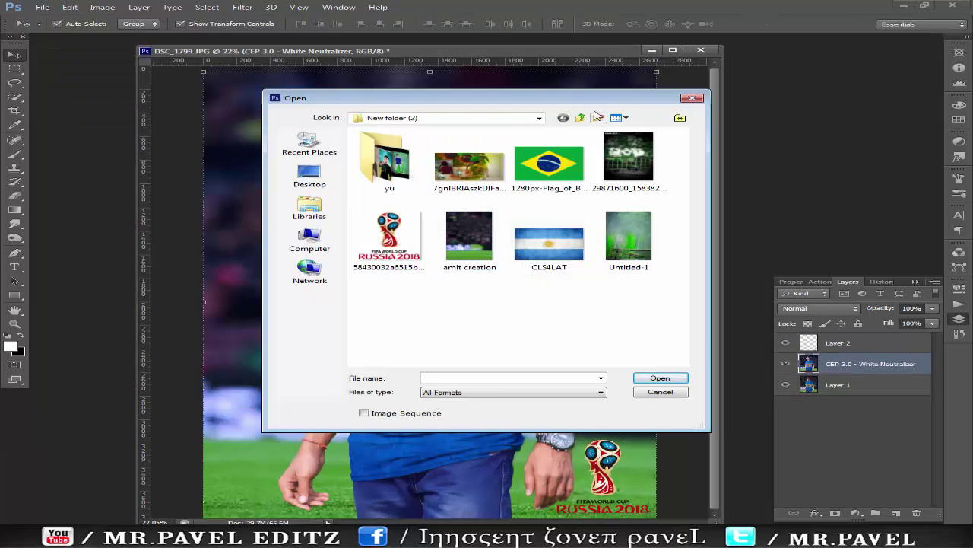
left_click(580, 117)
left_click(580, 117)
double_click(380, 155)
double_click(376, 176)
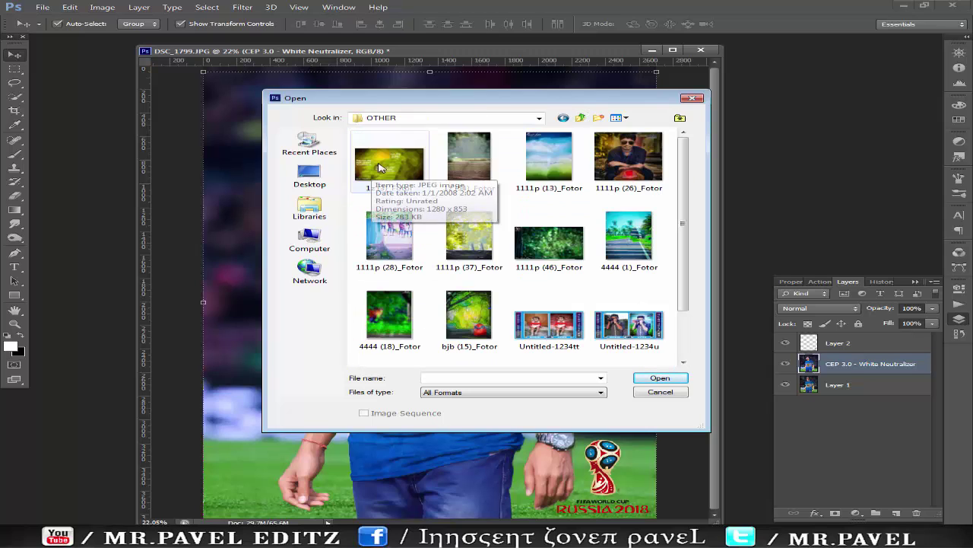
key("BackSpace")
double_click(380, 165)
double_click(372, 186)
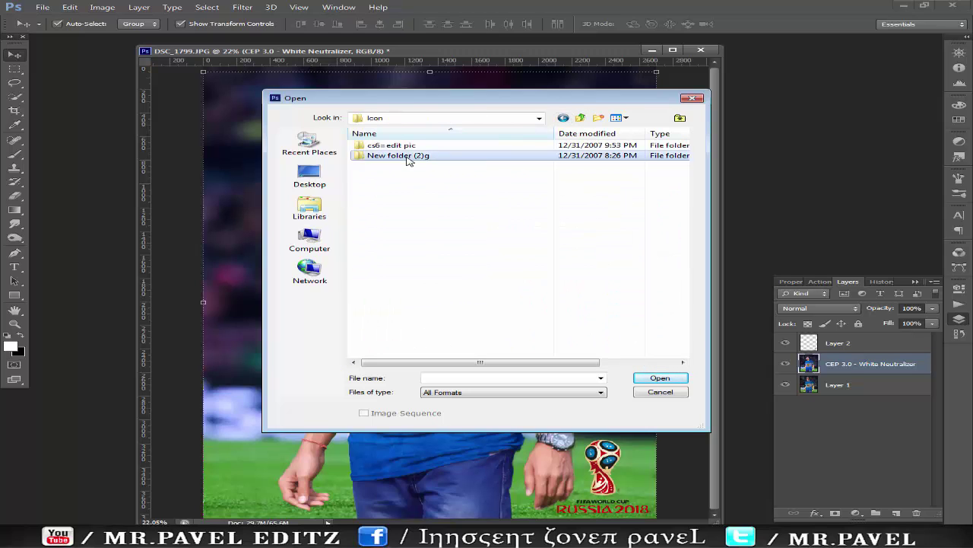
double_click(403, 158)
double_click(400, 195)
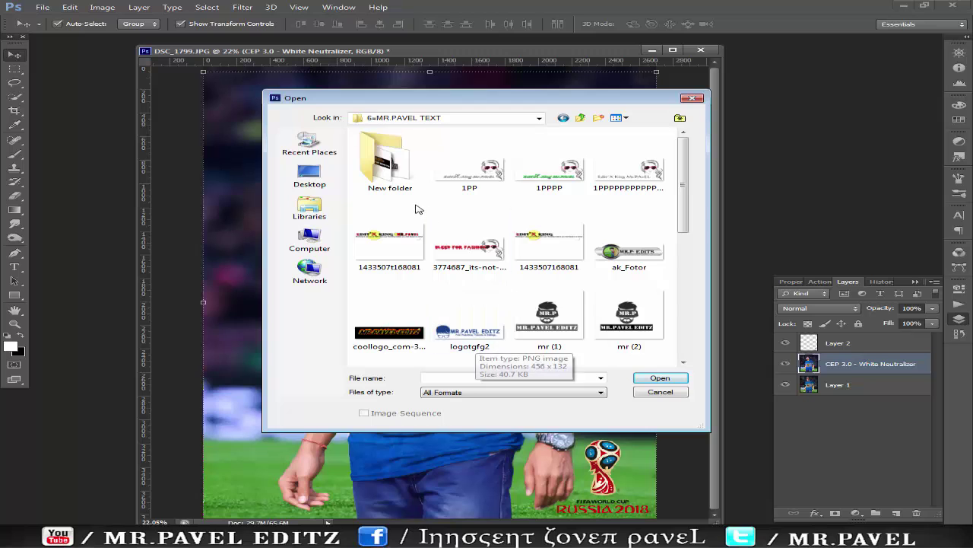
double_click(390, 161)
double_click(406, 325)
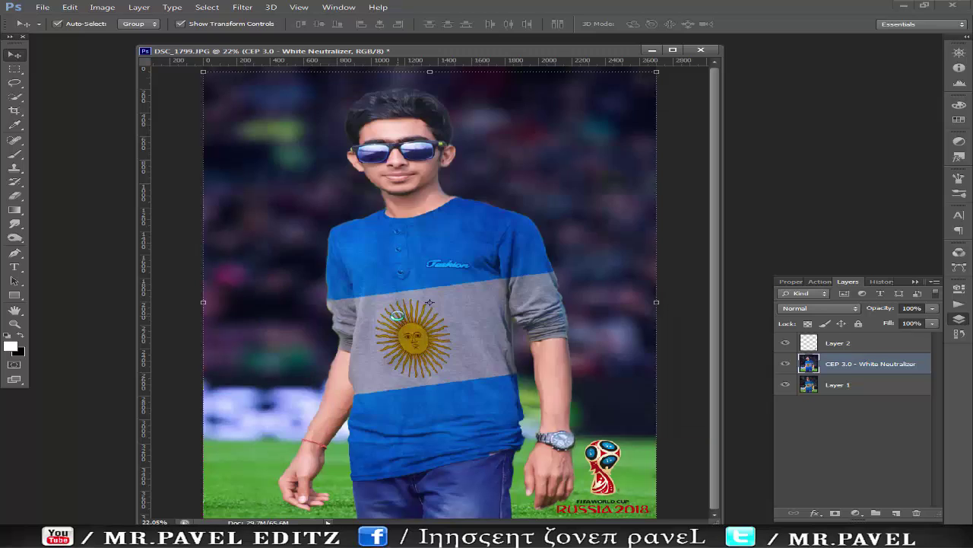
Drag the white watermark logo into the photo's top-right corner as Layer 3.
left_click_drag(83, 51, 304, 156)
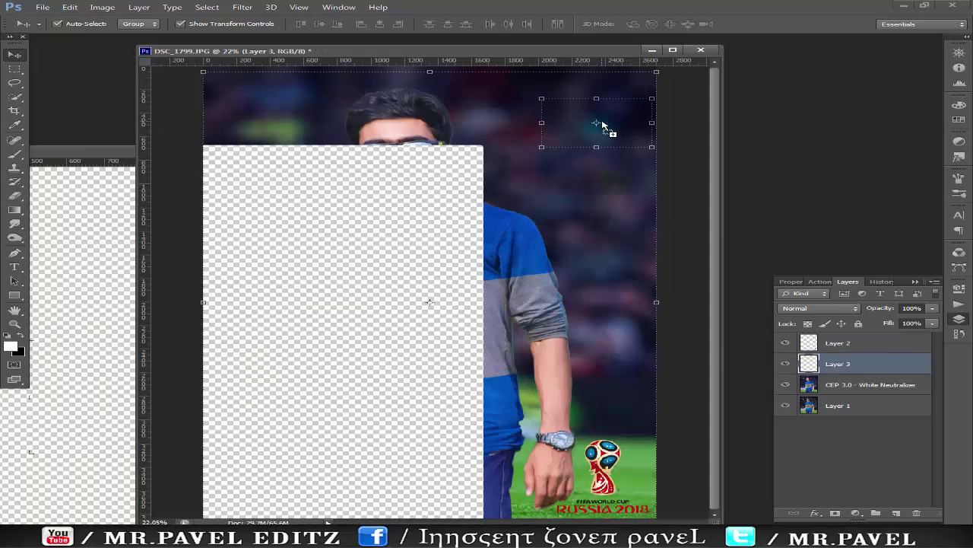
mouse_move(171, 396)
left_mouse_down()
mouse_move(609, 122)
mouse_move(589, 99)
left_mouse_up()
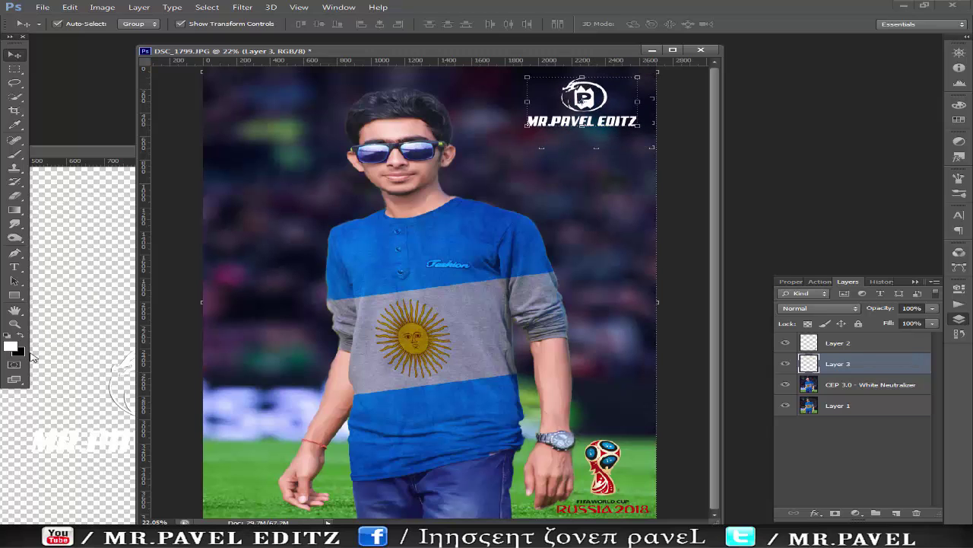
key("z")
right_click(489, 180)
left_click(510, 236)
right_click(488, 202)
left_click(509, 258)
right_click(506, 242)
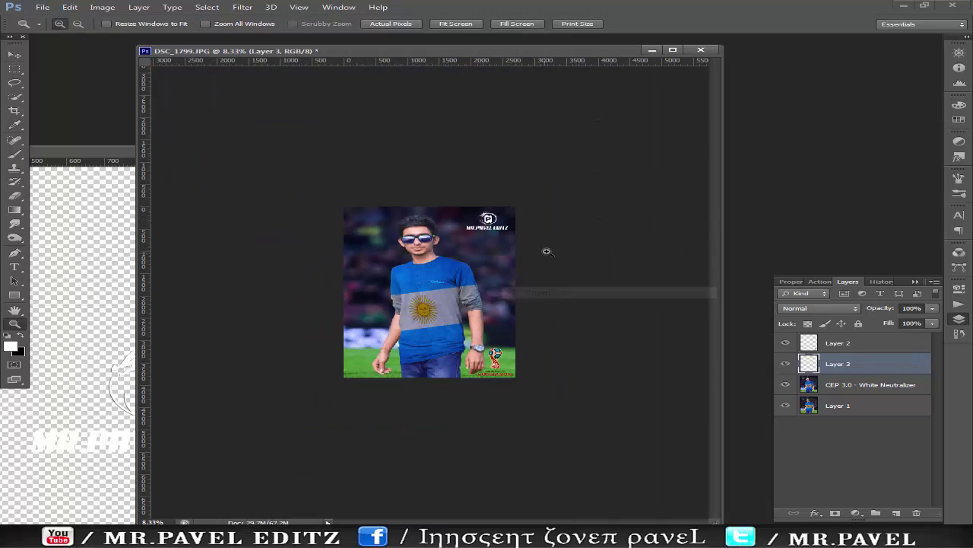
left_click(532, 293)
key("v")
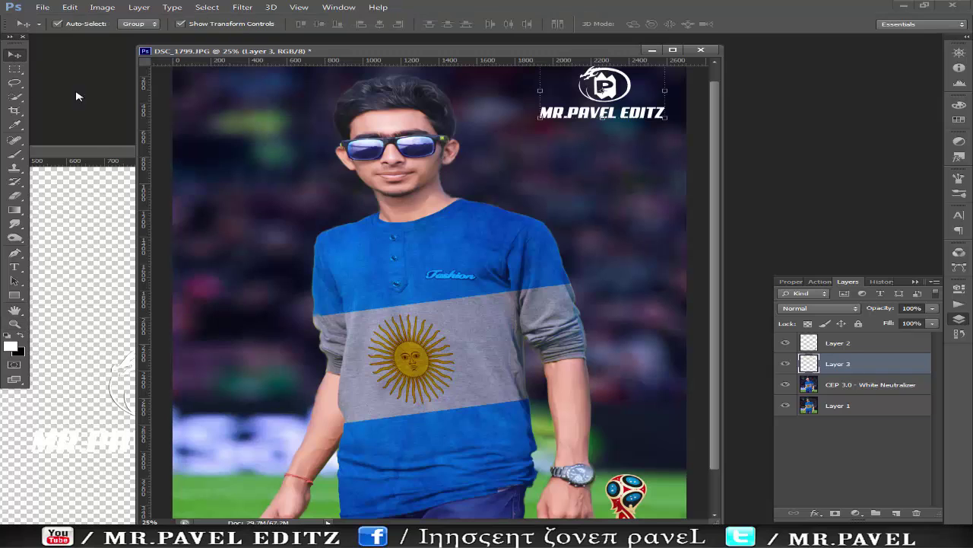
key("ctrl+Tab")
key("ctrl+w")
double_click(76, 181)
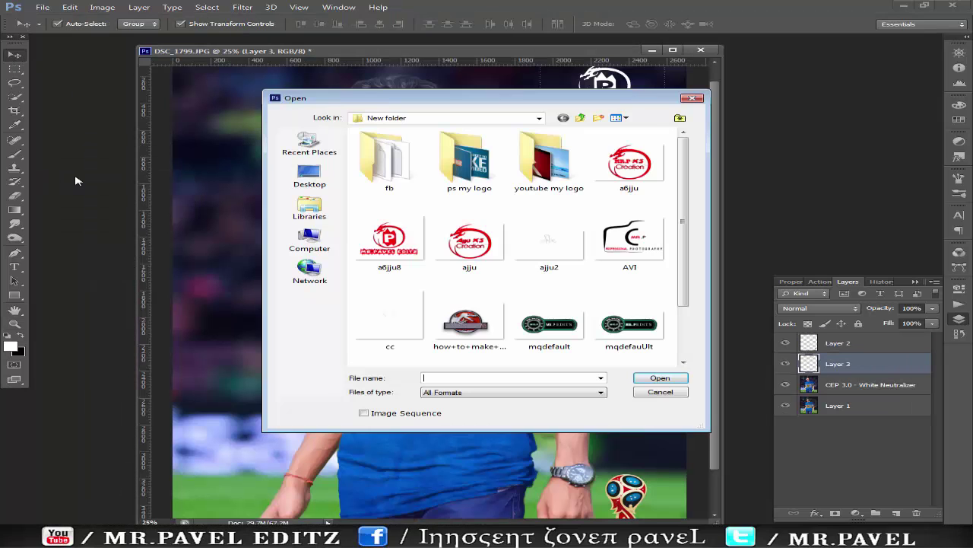
left_click(579, 118)
left_click(579, 118)
double_click(396, 165)
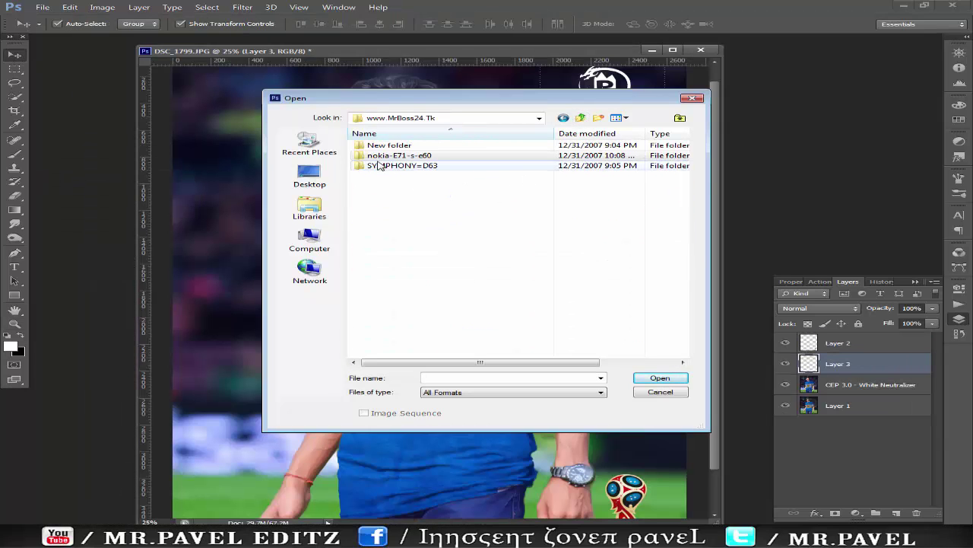
double_click(473, 147)
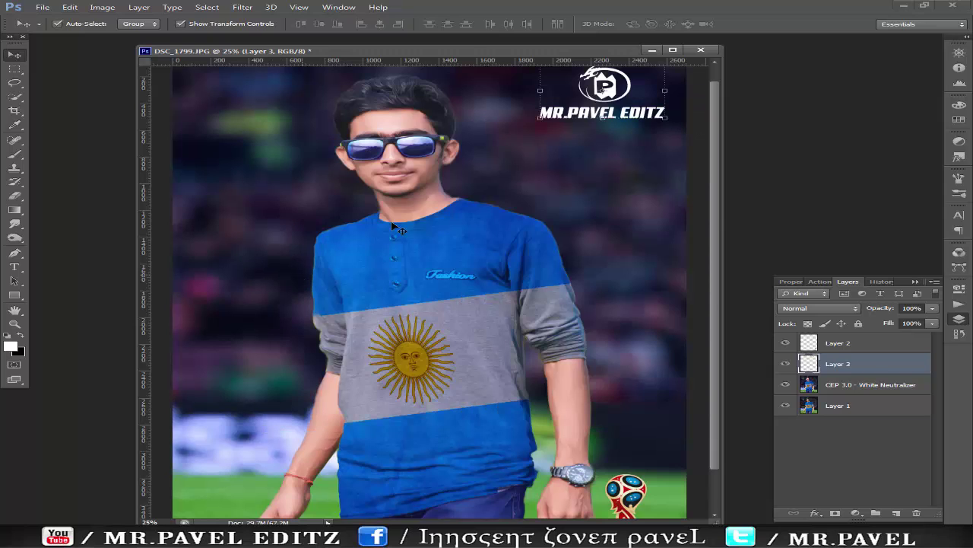
left_click_drag(445, 51, 648, 60)
Duplicate DSC_1799 in the Open dialog and open the copy, DSC_1799t - Copy.JPG.
left_click_drag(728, 61, 676, 63)
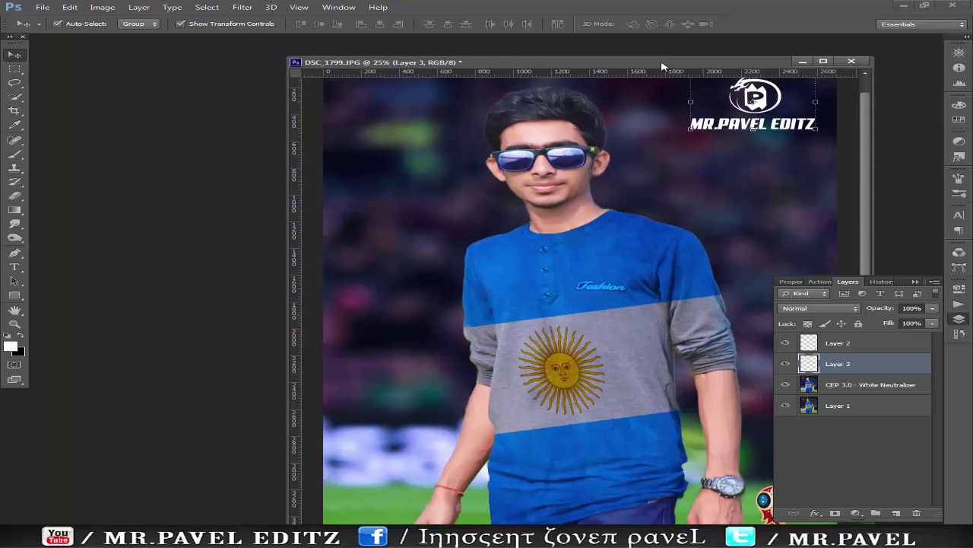
double_click(167, 183)
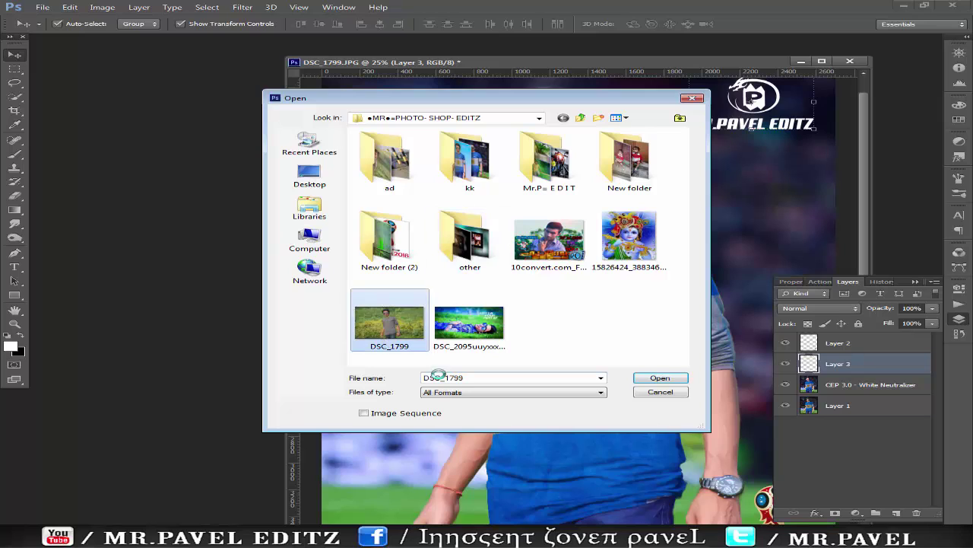
right_click(382, 339)
key("Escape")
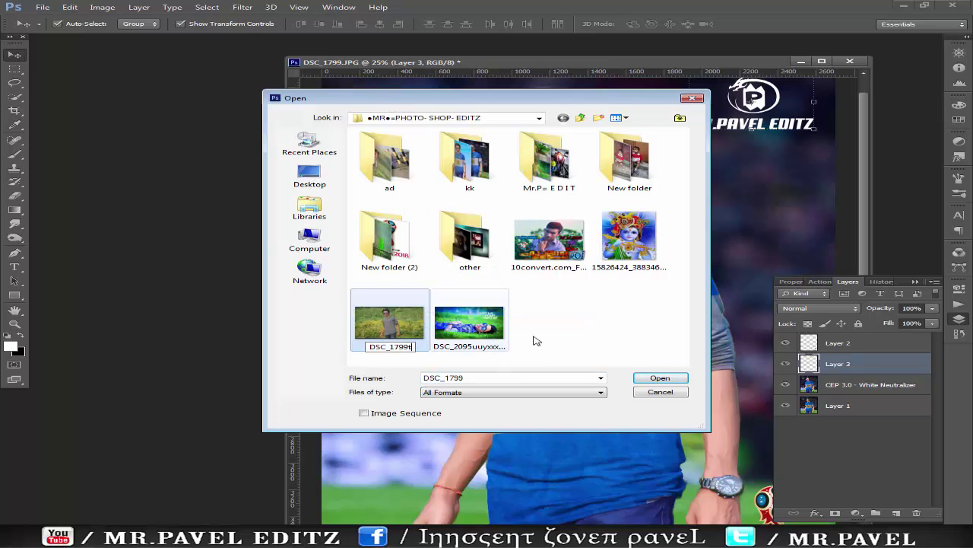
right_click(408, 328)
left_click(447, 262)
right_click(617, 311)
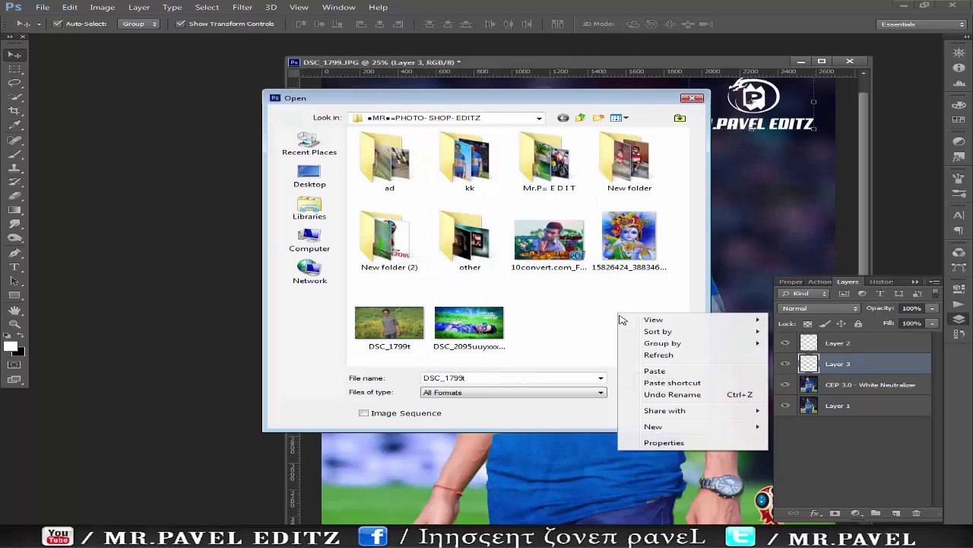
left_click(654, 371)
double_click(570, 340)
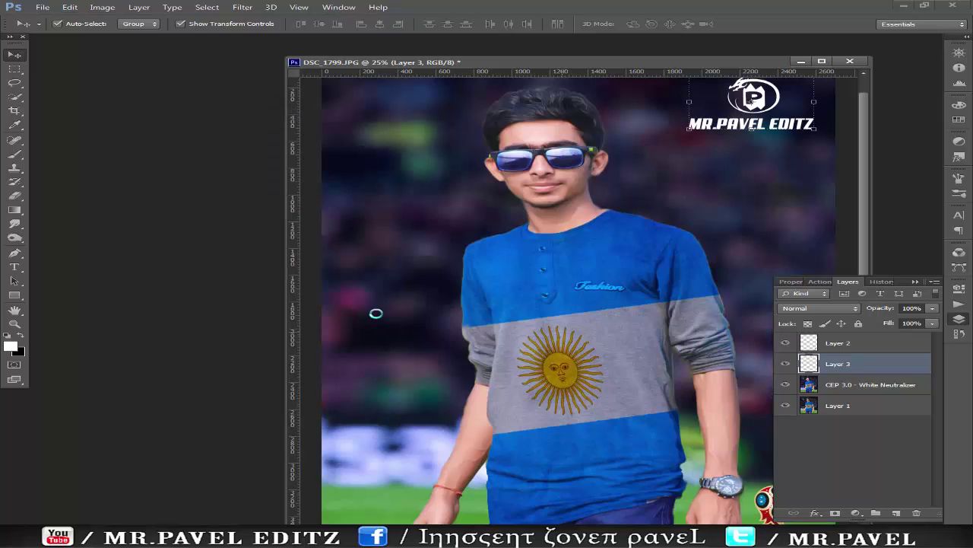
Zoom in on the shirt and quick-select the white Fashion chest lettering.
left_click(15, 323)
left_click(415, 214)
left_click(414, 214)
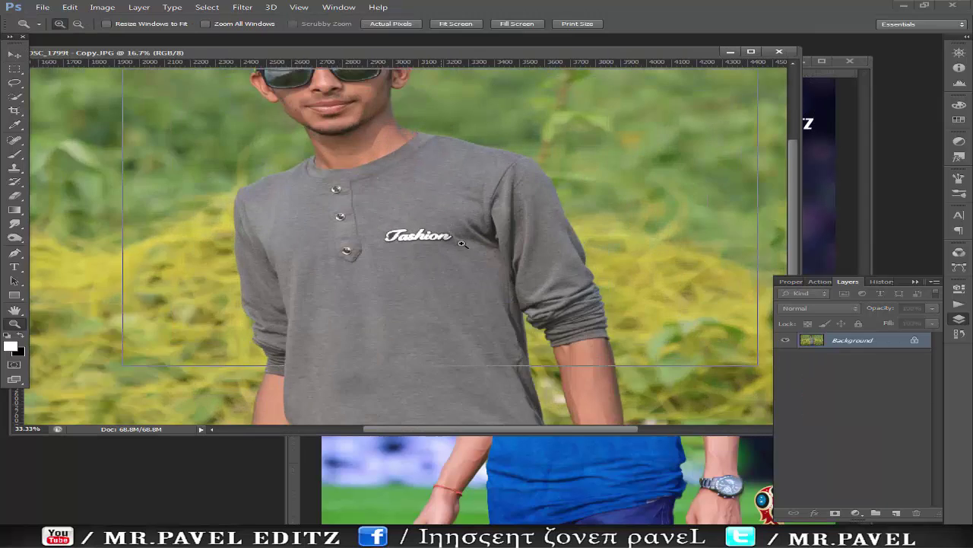
left_click(688, 191)
left_click(15, 96)
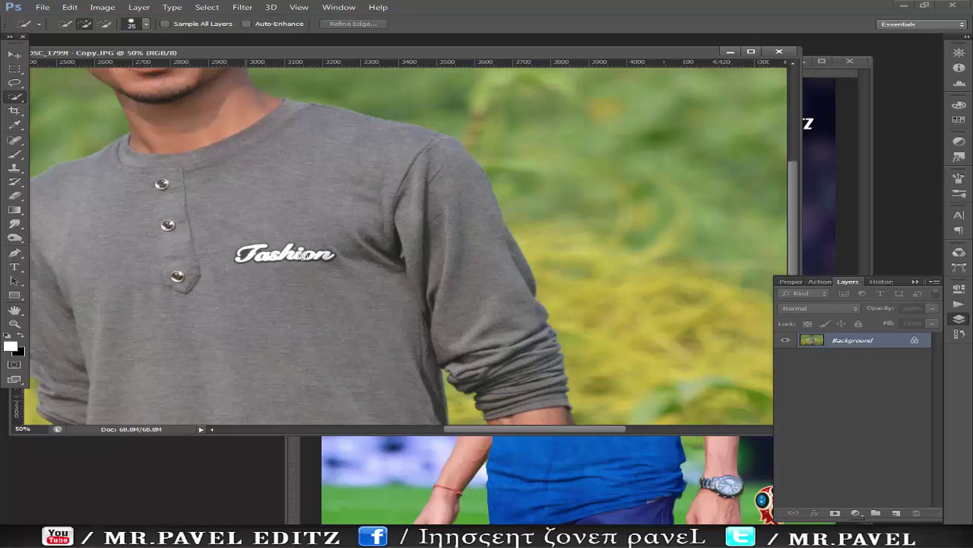
left_click(330, 258)
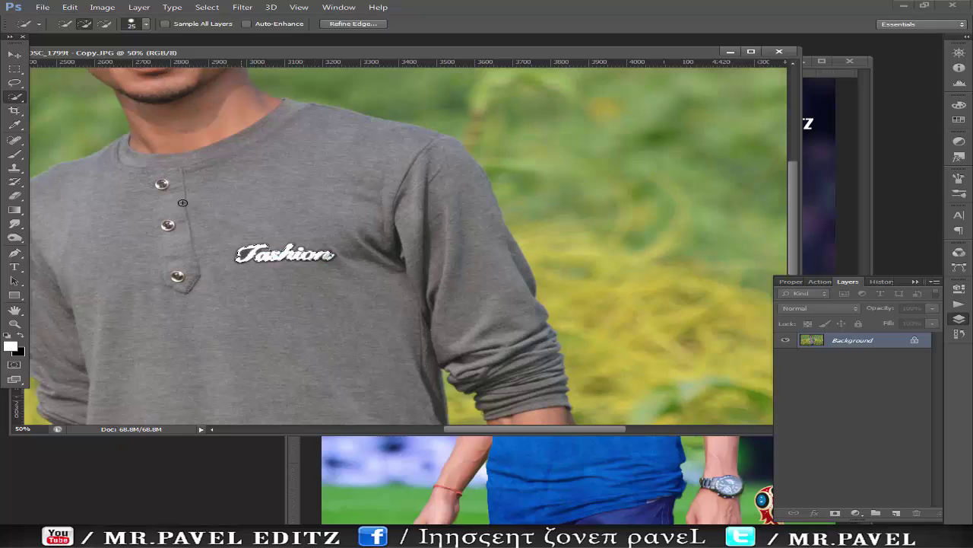
key("v")
left_click_drag(456, 52, 385, 278)
Drop the Fashion lettering into the poster and position it over the blue chest logo.
left_click_drag(213, 480, 599, 227)
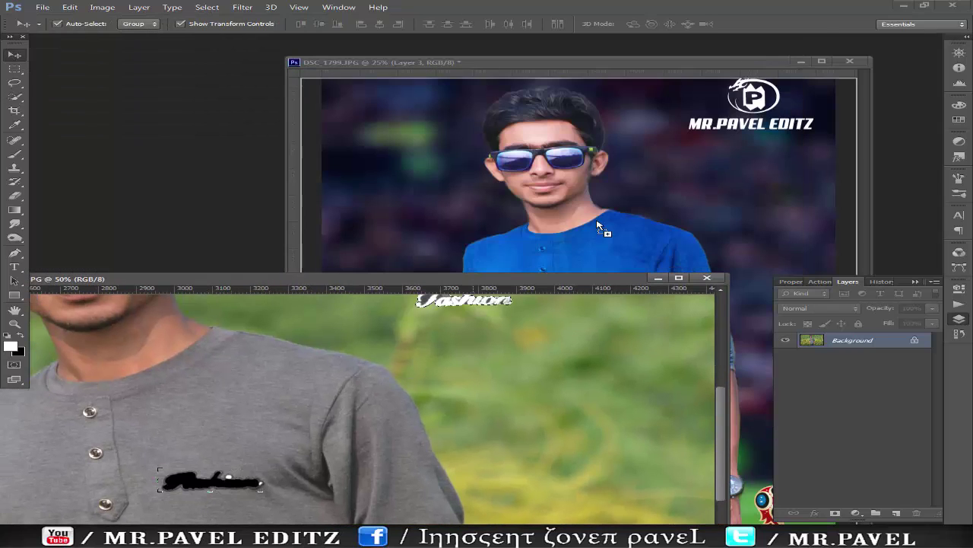
key("ctrl+t")
left_click(14, 323)
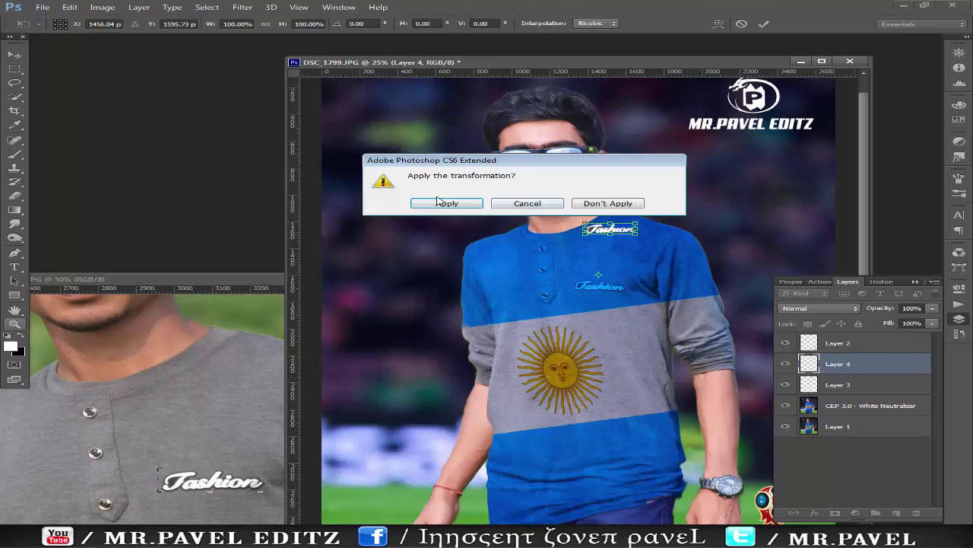
left_click(438, 203)
key("ctrl+plus")
key("ctrl+plus")
key("v")
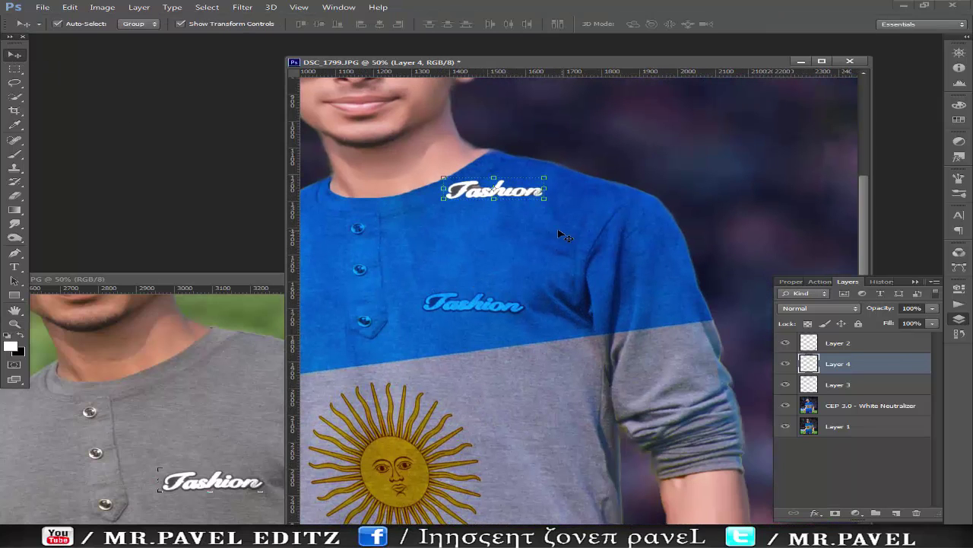
left_click_drag(466, 194, 445, 308)
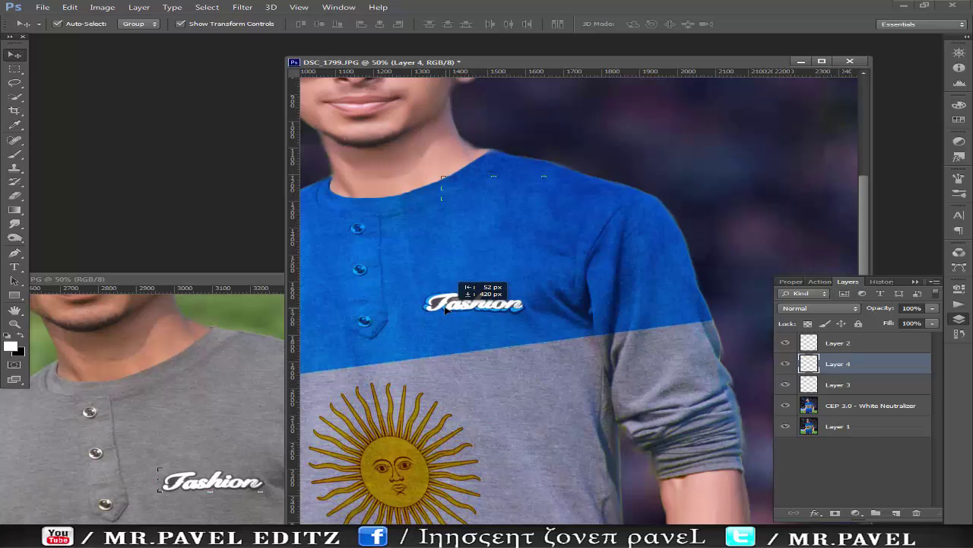
Tilt the lettering about 3° to match the shirt, apply, and zoom out to the whole poster.
key("ctrl+t")
left_click_drag(526, 315, 506, 306)
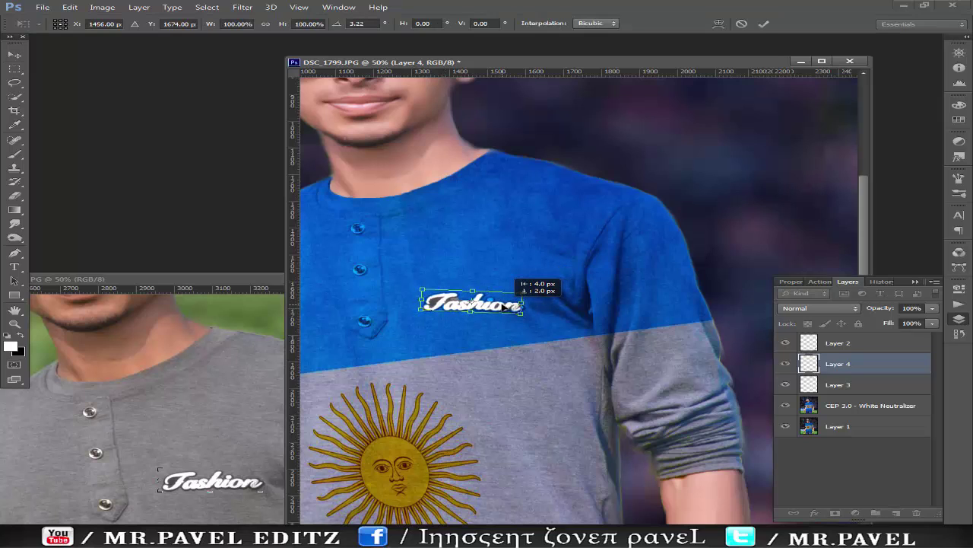
left_click(13, 54)
left_click(449, 203)
left_click(430, 391)
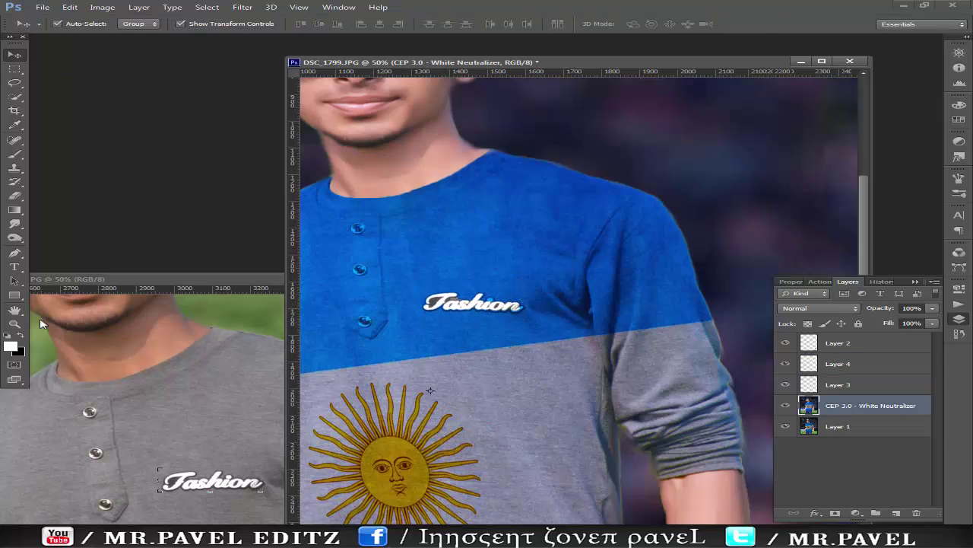
left_click(14, 323)
right_click(582, 225)
left_click(594, 232)
right_click(563, 251)
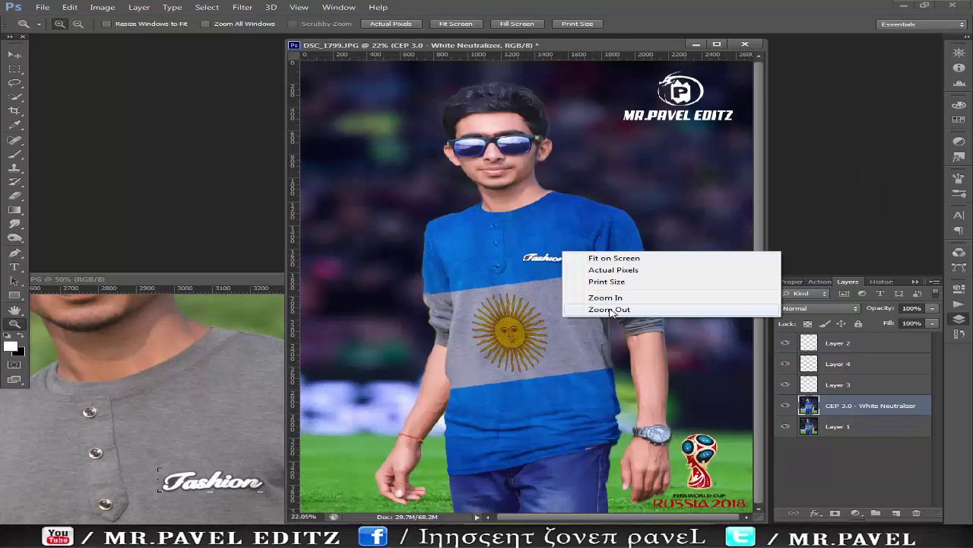
left_click(569, 307)
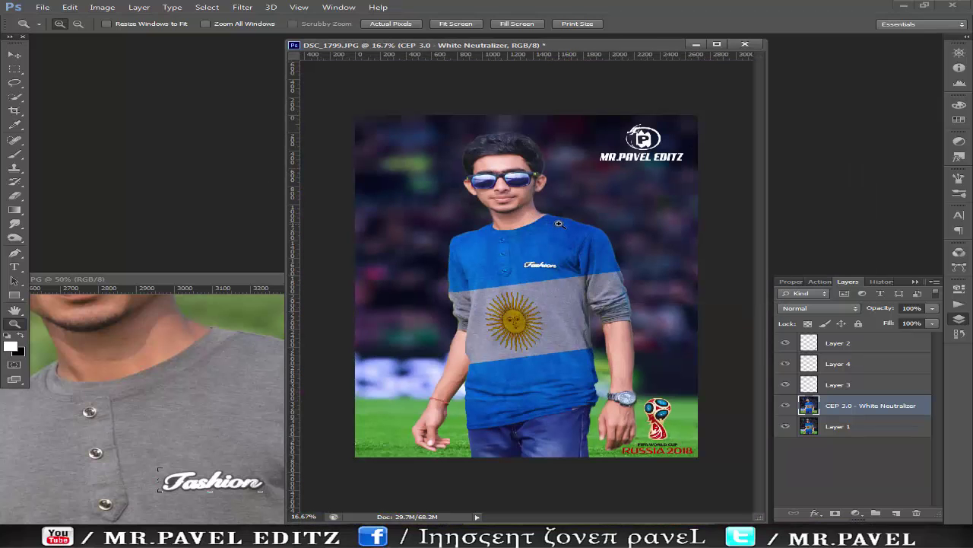
Save the poster as JPEG copy DSC_y1799.jpg, then close the document.
key("v")
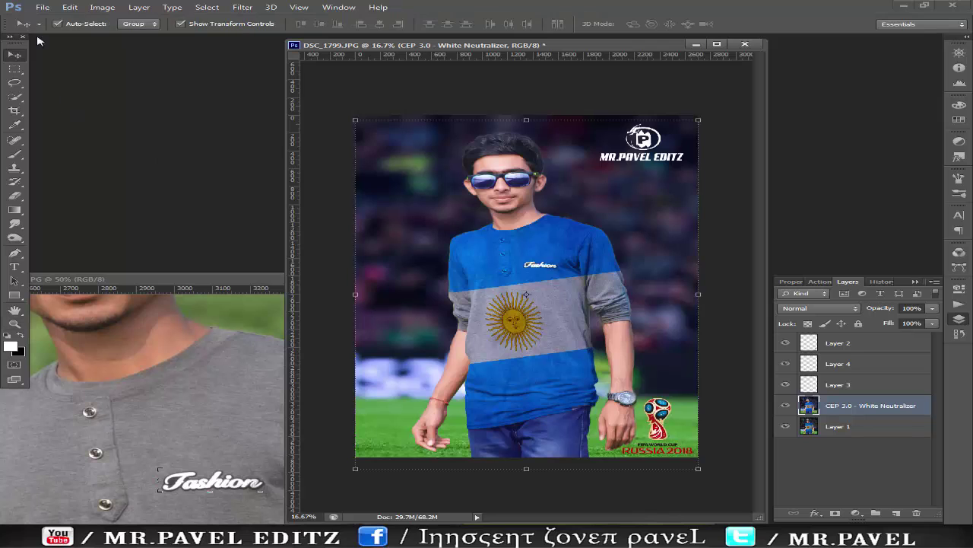
left_click(43, 6)
left_click(64, 105)
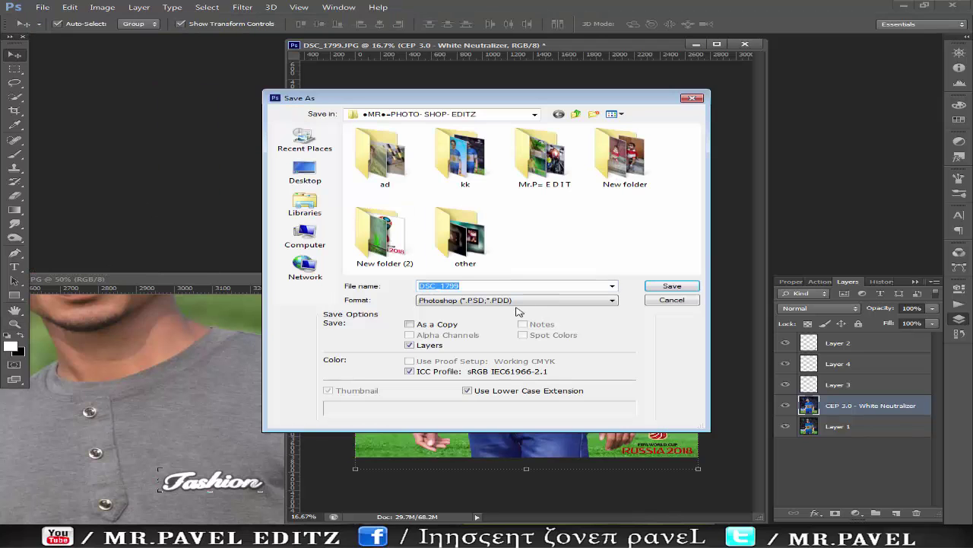
left_click(496, 301)
left_click(441, 372)
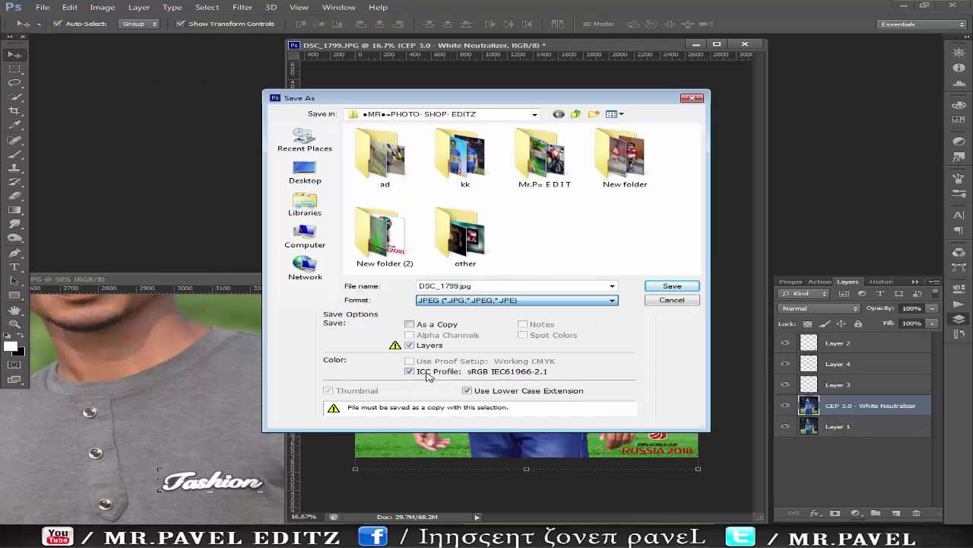
left_click(666, 289)
left_click(577, 145)
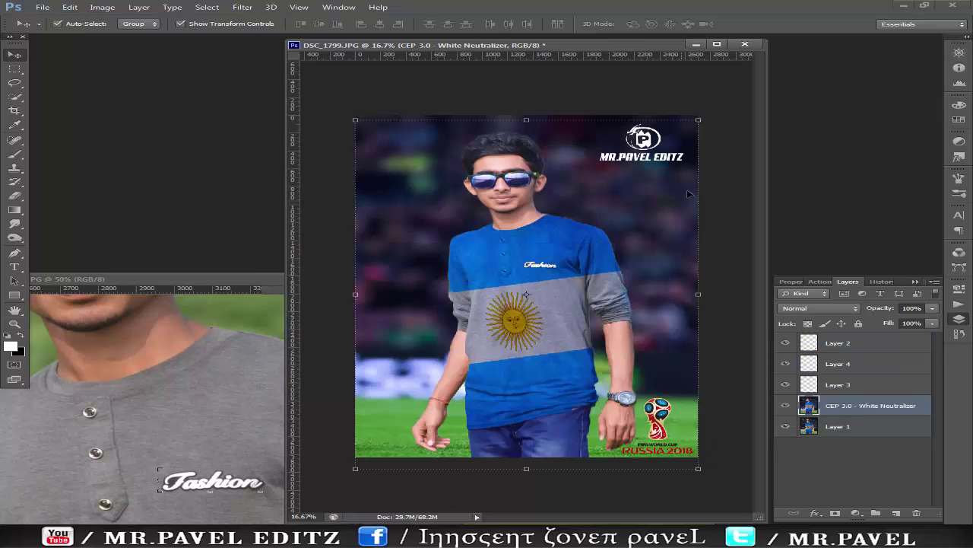
left_click(748, 47)
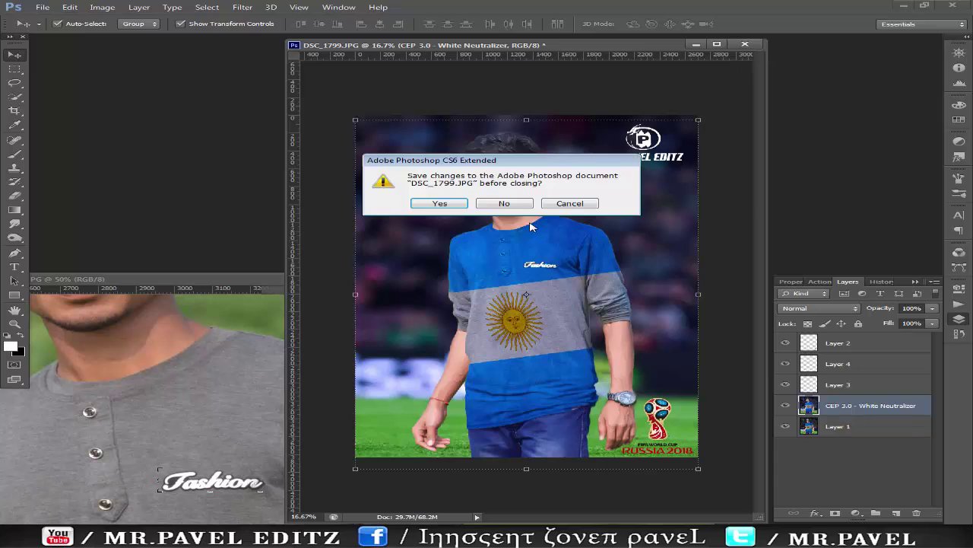
left_click(505, 206)
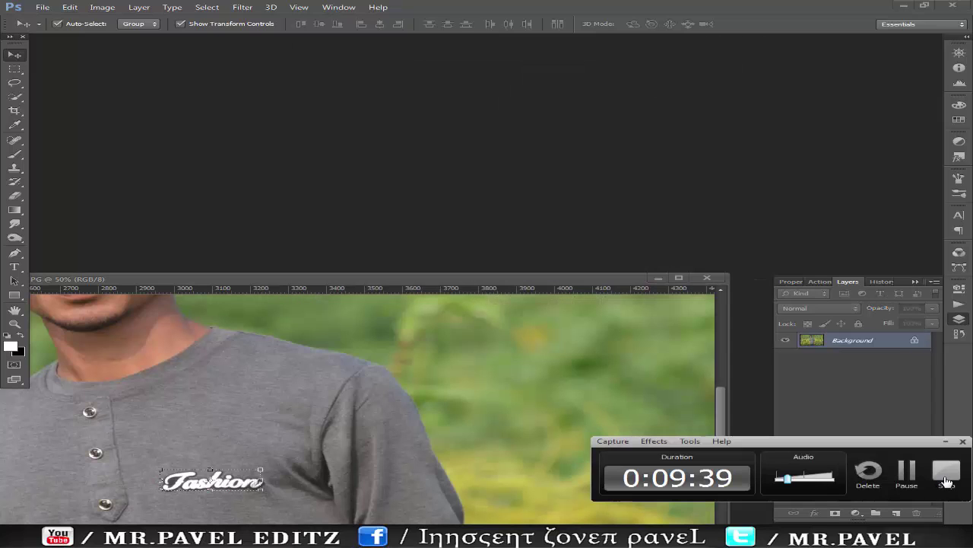